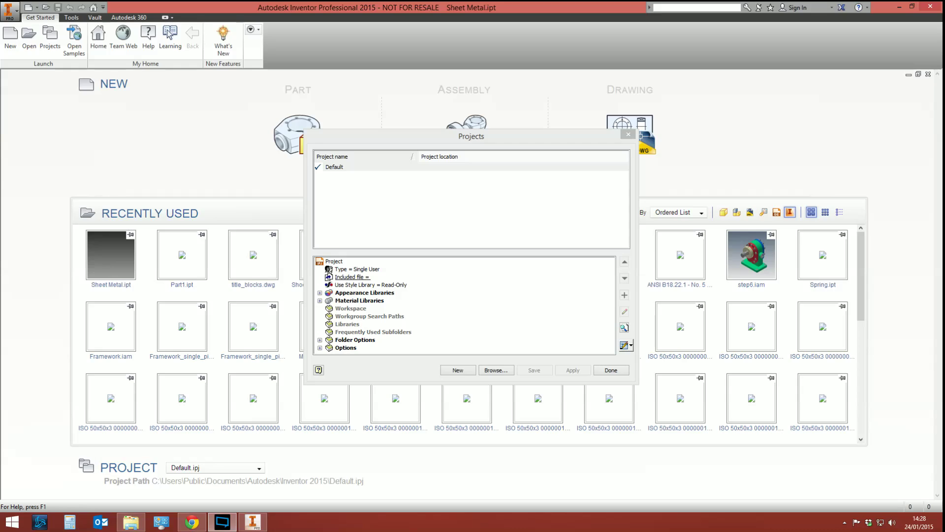
Review the Default project's settings and examine the details of the Sheet Metal.ipt new-file template, creating nothing.
left_click(447, 143)
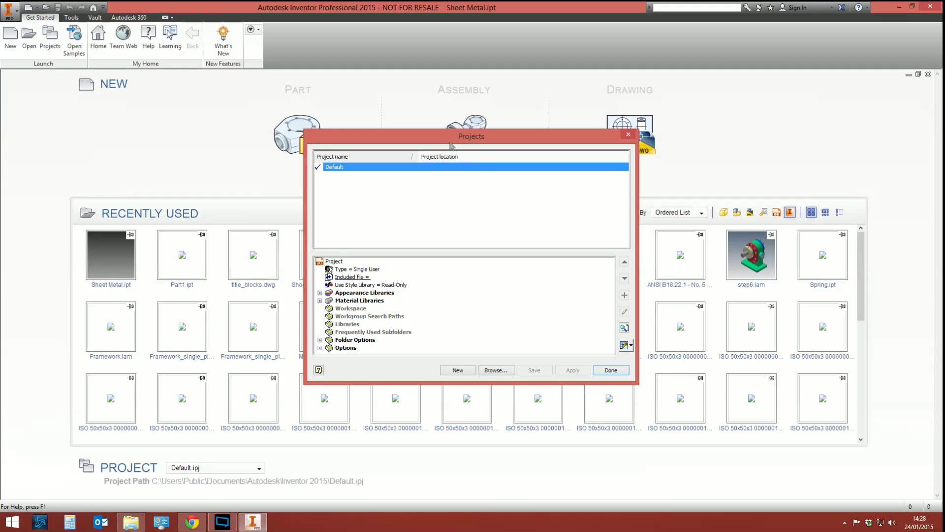
left_click_drag(449, 143, 447, 140)
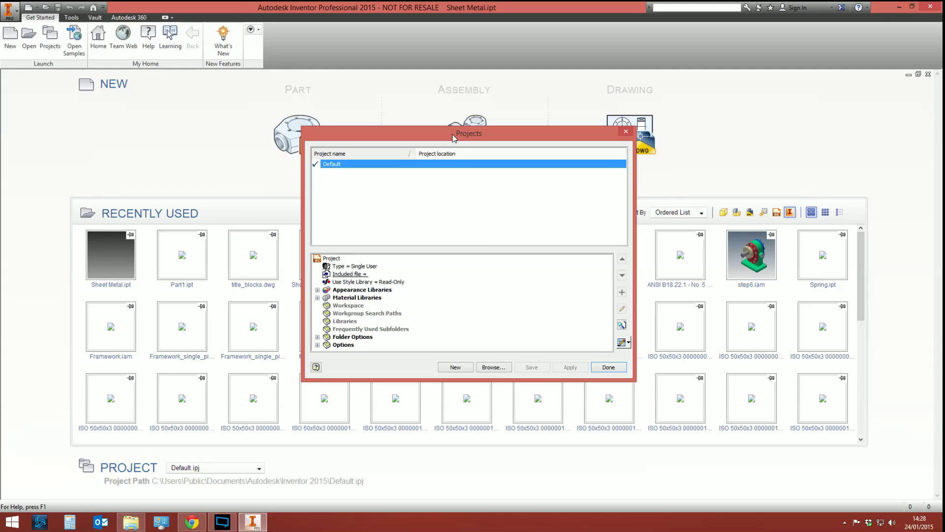
key("Return")
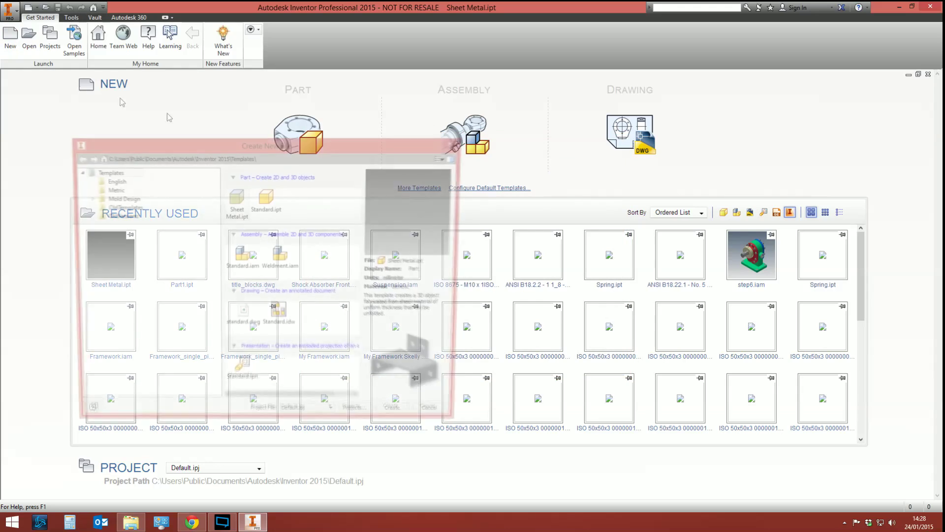
left_click(243, 207)
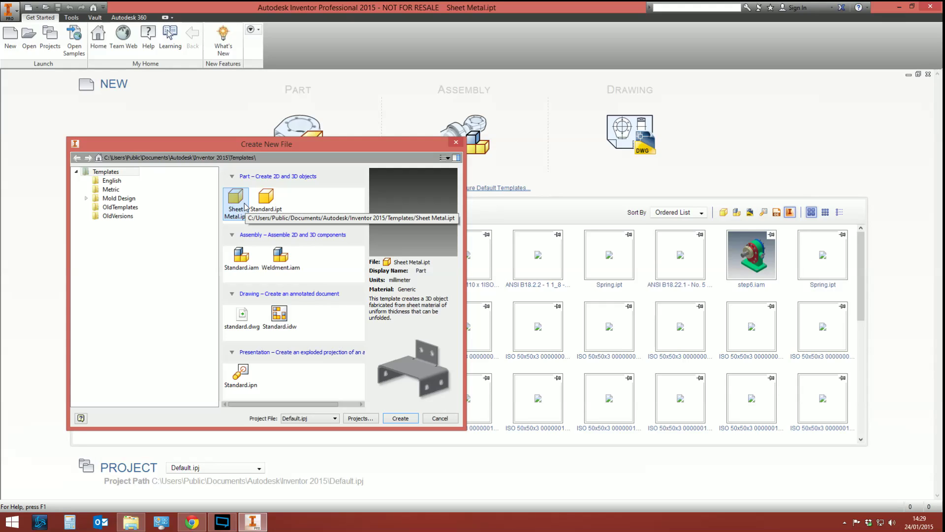
key("Escape")
Open the Sheet Metal.ipt template file from the Templates folder for editing.
left_click(30, 37)
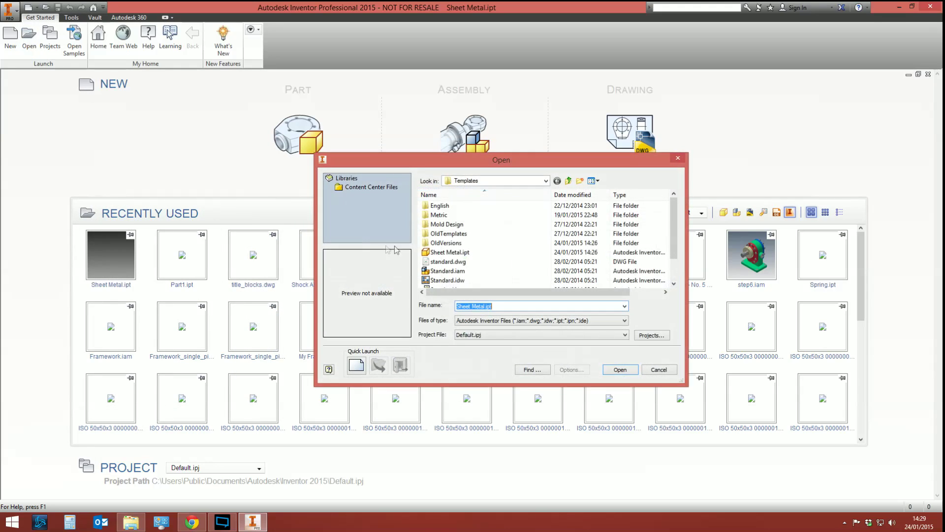
left_click(477, 181)
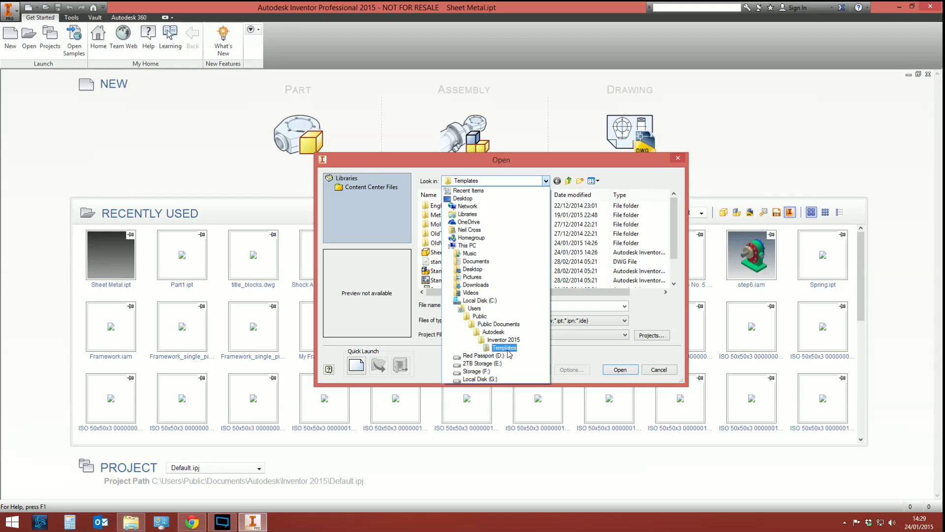
left_click(406, 174)
left_click(449, 252)
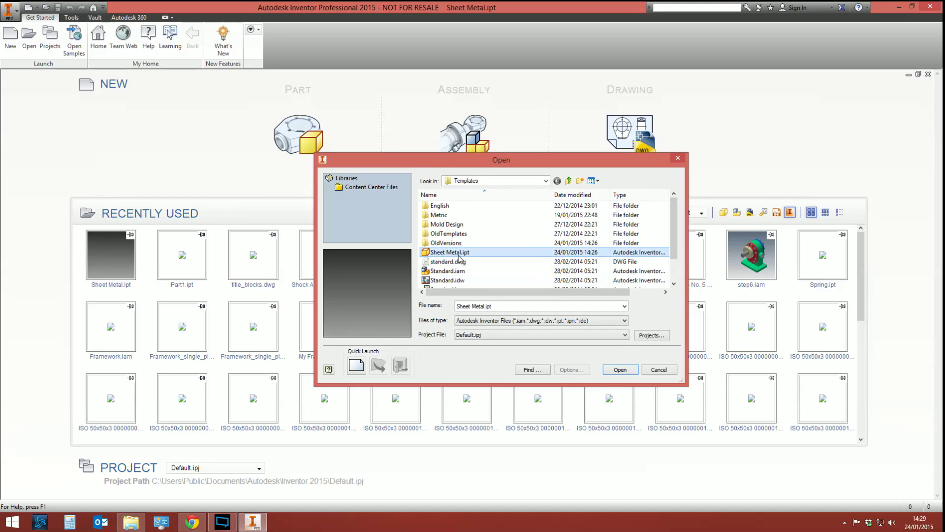
left_click(623, 371)
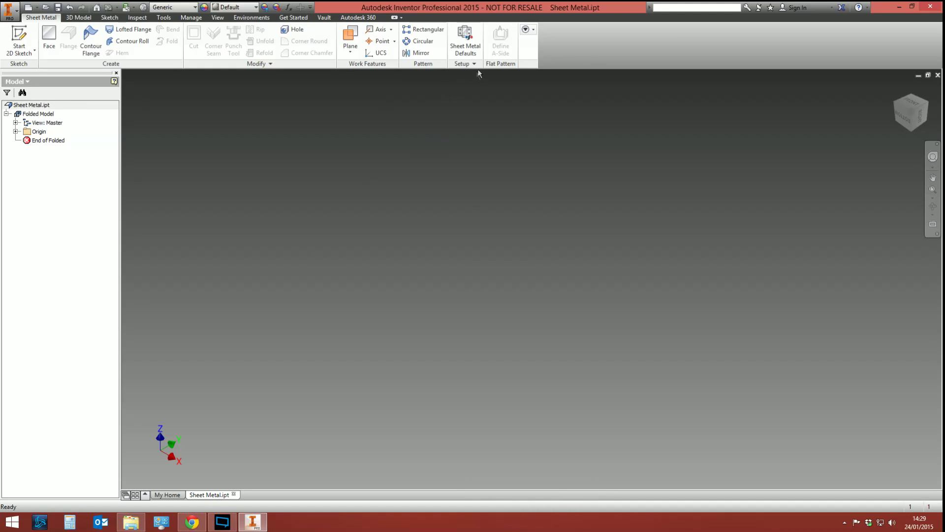
Create a sheet metal rule named 2mm Aluminium based on Default_mm and make it the active rule.
left_click(466, 44)
left_click_drag(232, 77, 355, 157)
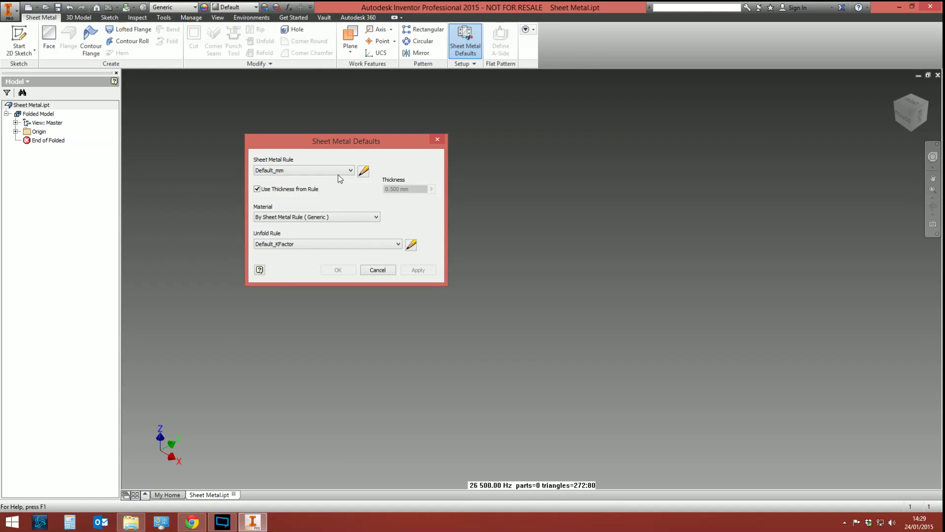
left_click(339, 176)
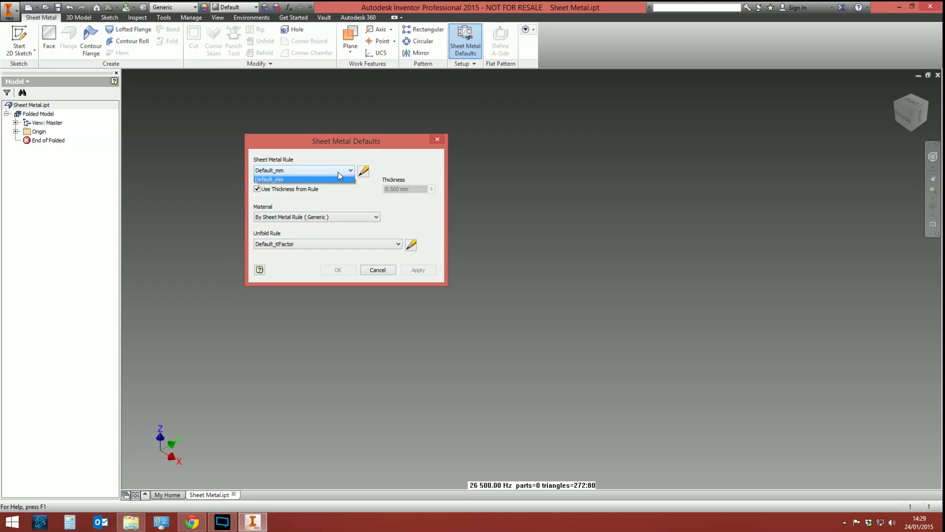
left_click(319, 185)
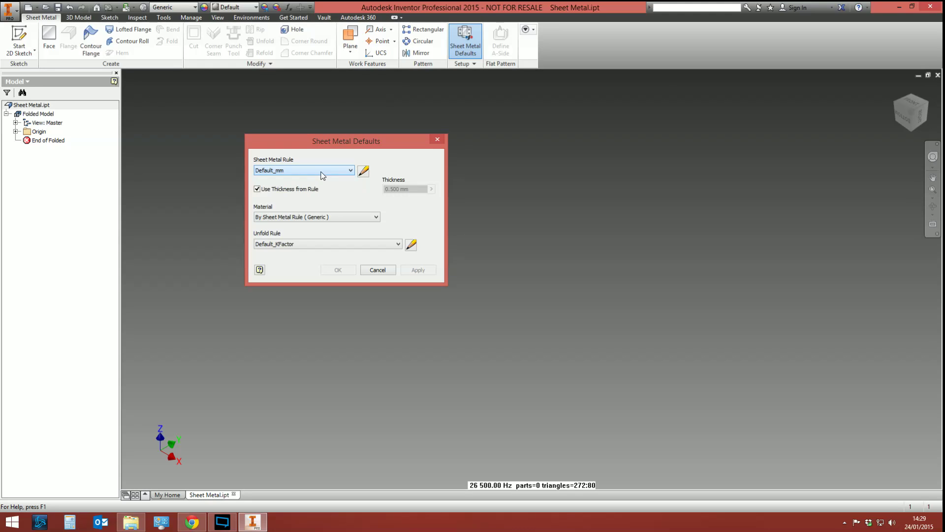
left_click(364, 171)
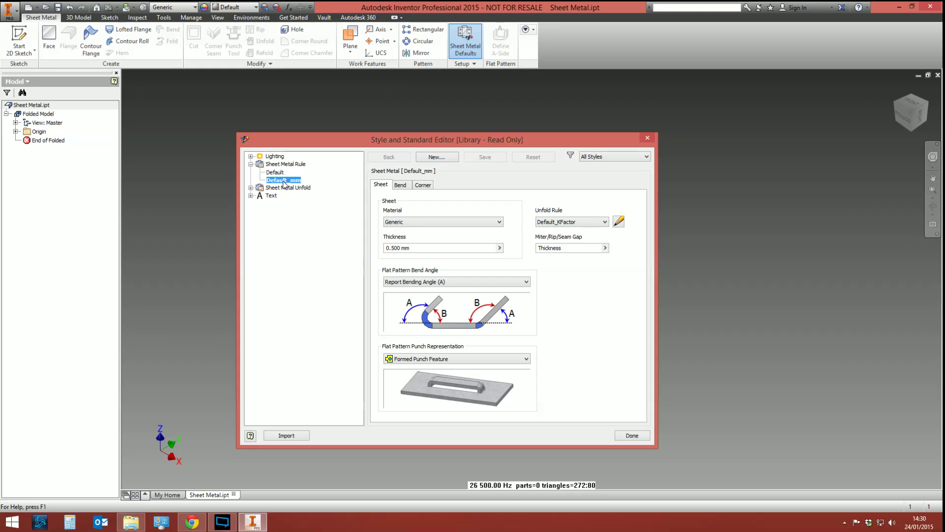
left_click(437, 156)
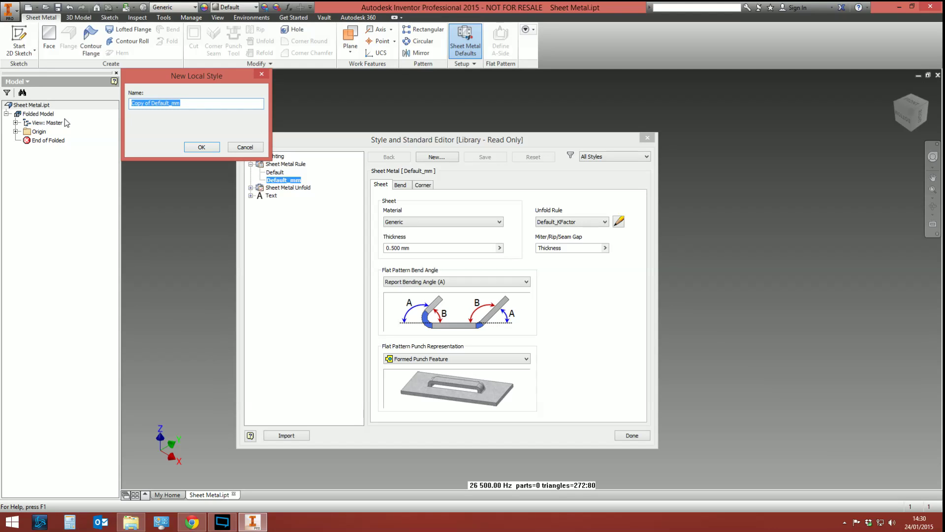
type("2mm Al")
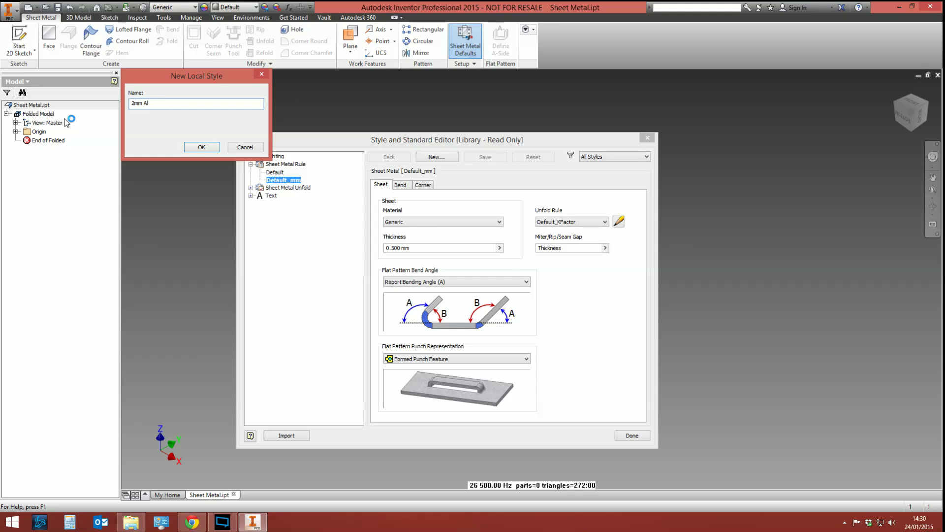
type("uminium")
left_click(209, 146)
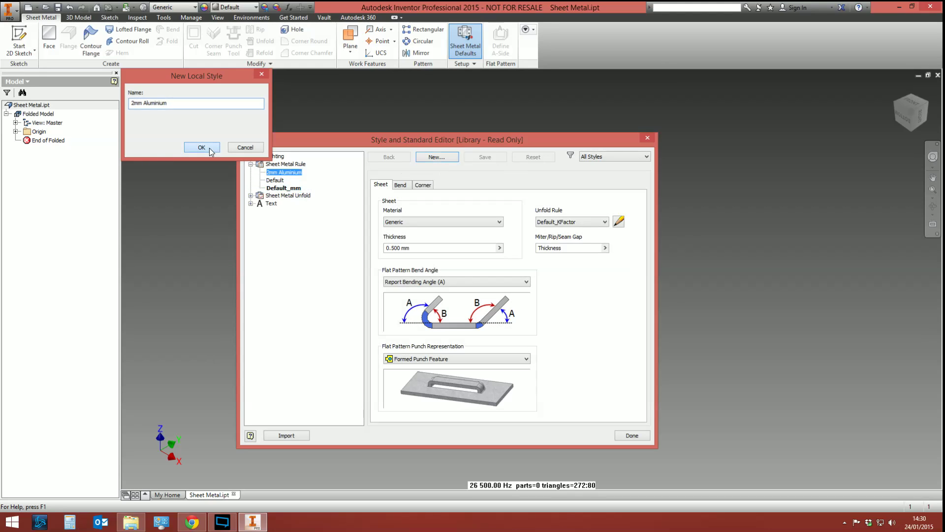
right_click(287, 173)
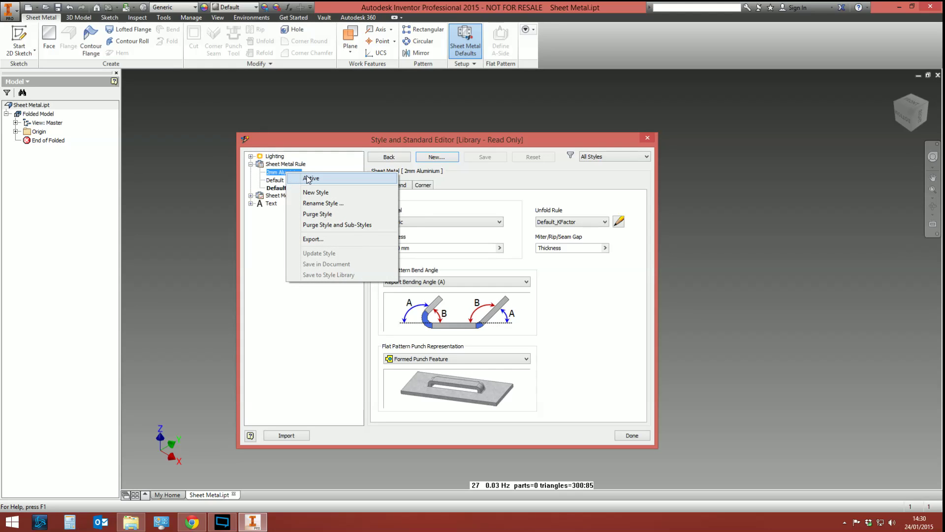
left_click(308, 178)
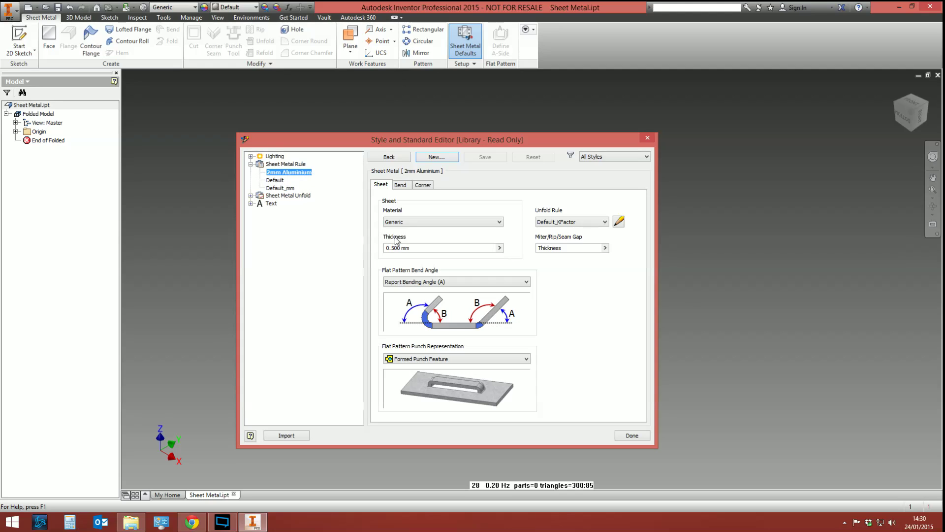
Set the 2mm Aluminium rule's material to Aluminum 6061 and its thickness to 2mm, and save the rule.
left_click(416, 222)
scroll(502, 273, "up", 1)
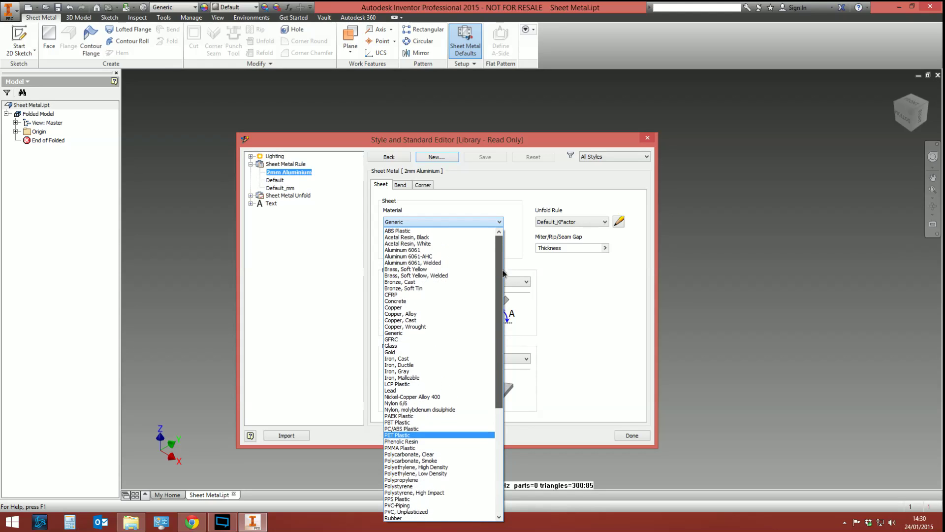
left_click(426, 250)
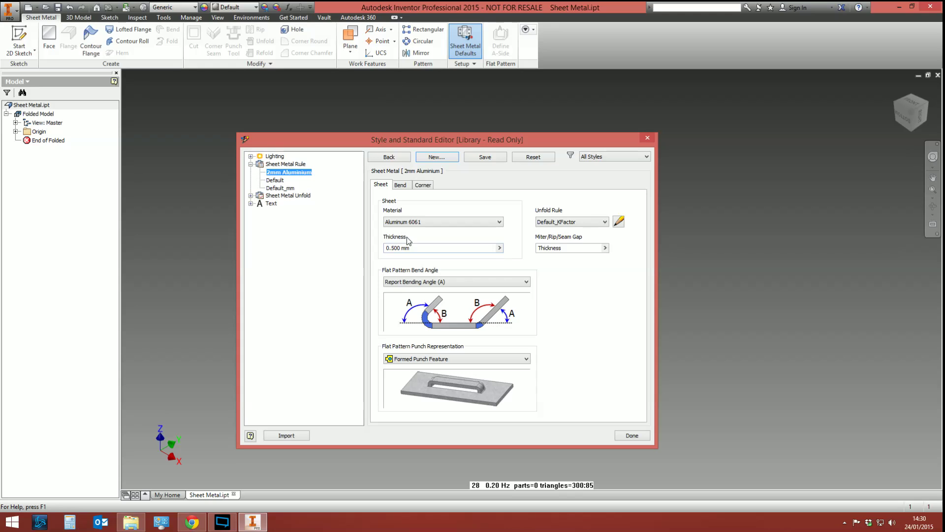
triple_click(402, 248)
type("2mm")
left_click(485, 157)
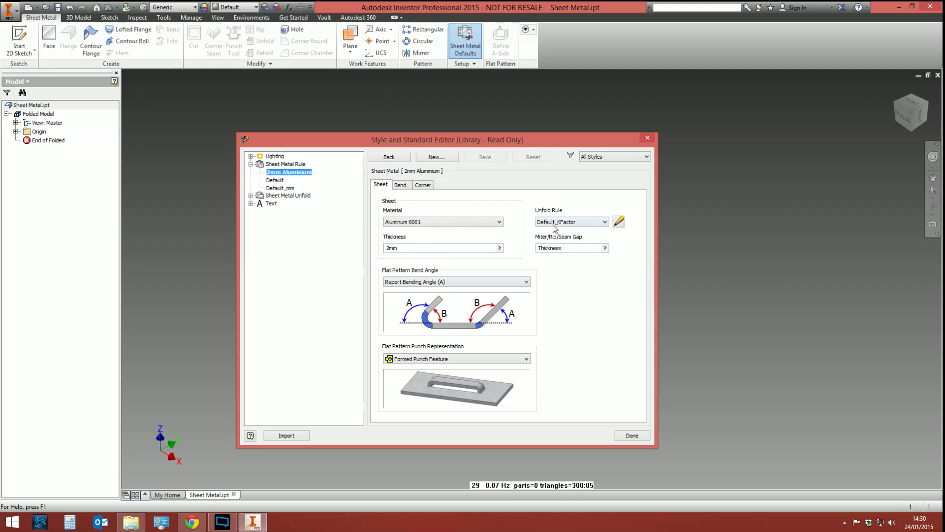
Review the rule's corner, bend and sheet settings, and close the style editor and the sheet metal defaults.
left_click(418, 186)
left_click(401, 186)
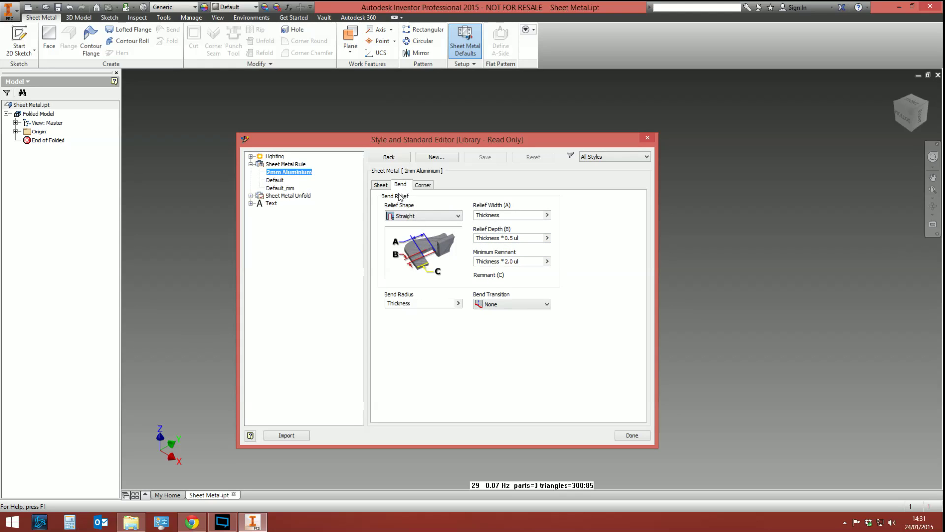
left_click(381, 185)
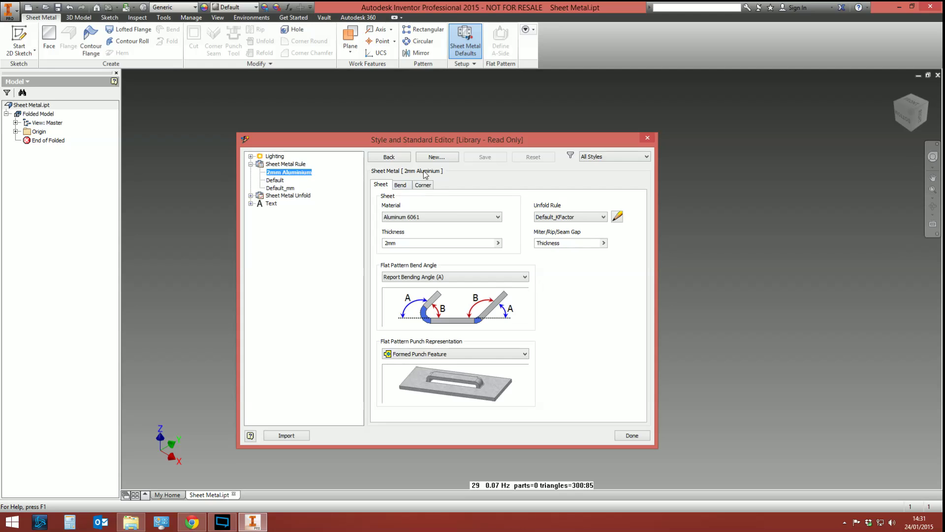
left_click(633, 436)
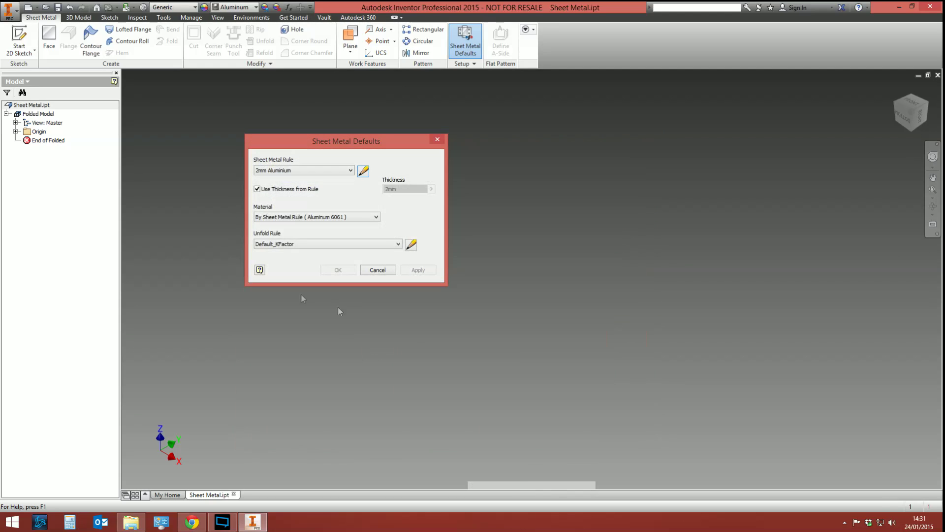
left_click(376, 270)
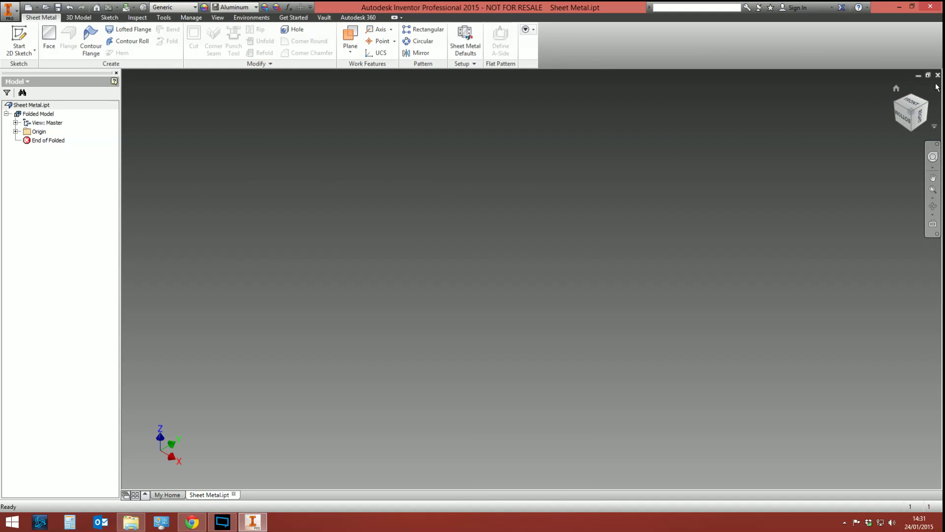
Save and close the edited template and create a new part from Sheet Metal.ipt.
left_click(96, 7)
left_click(10, 40)
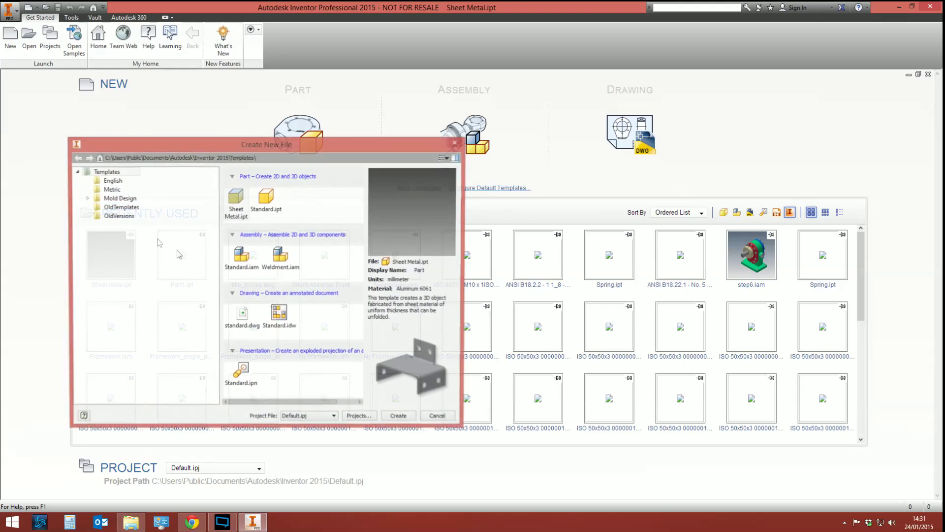
left_click(236, 203)
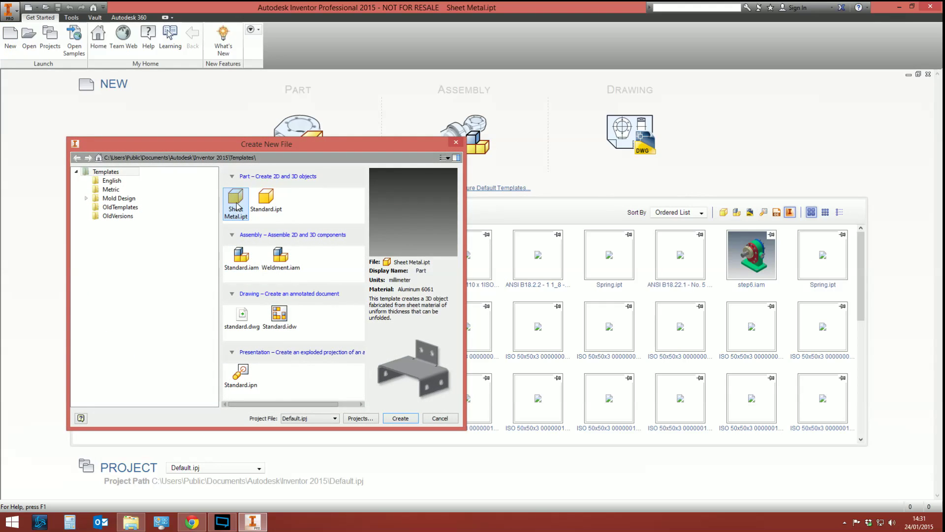
double_click(236, 203)
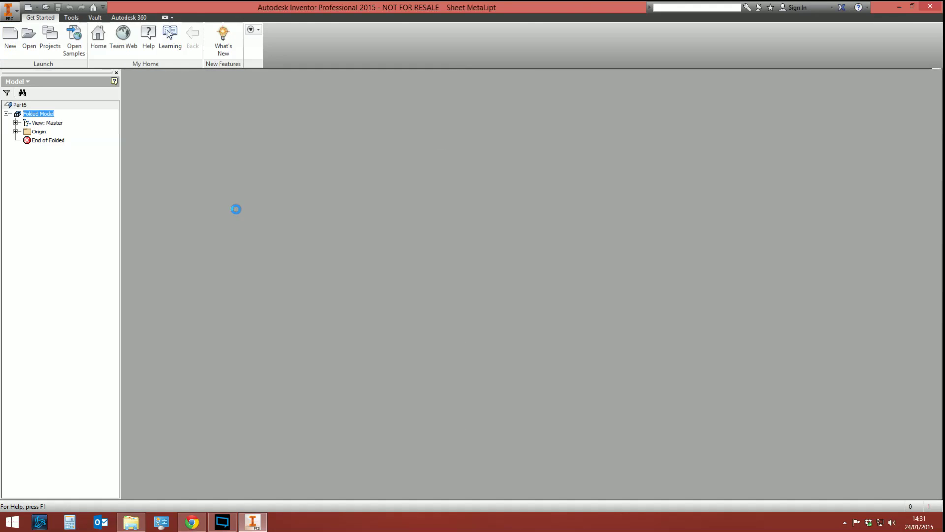
Check the new part's sheet metal defaults and its list of available sheet metal rules, leaving them as they are.
left_click(466, 41)
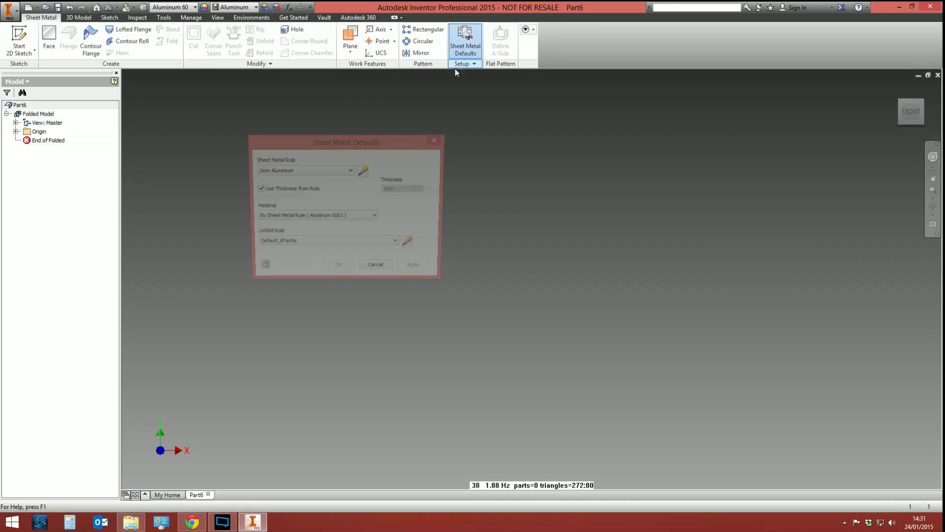
left_click(290, 170)
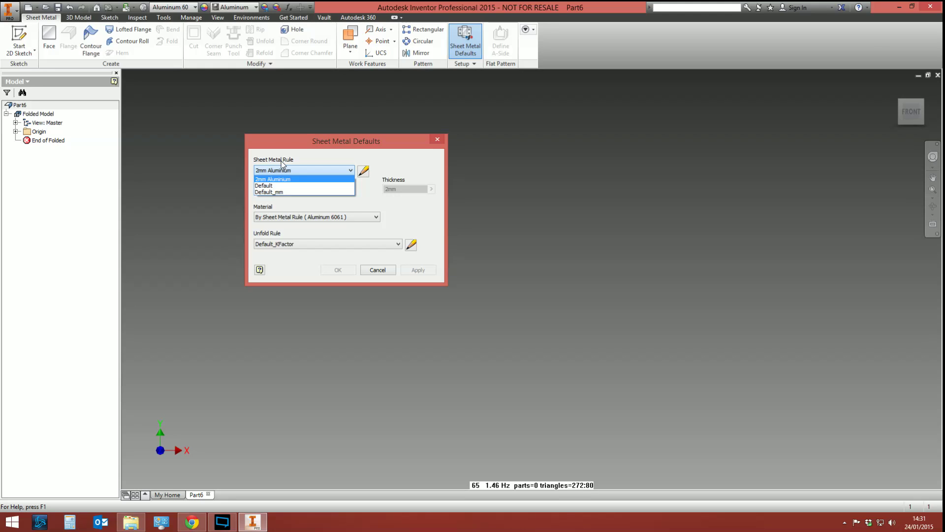
left_click(373, 277)
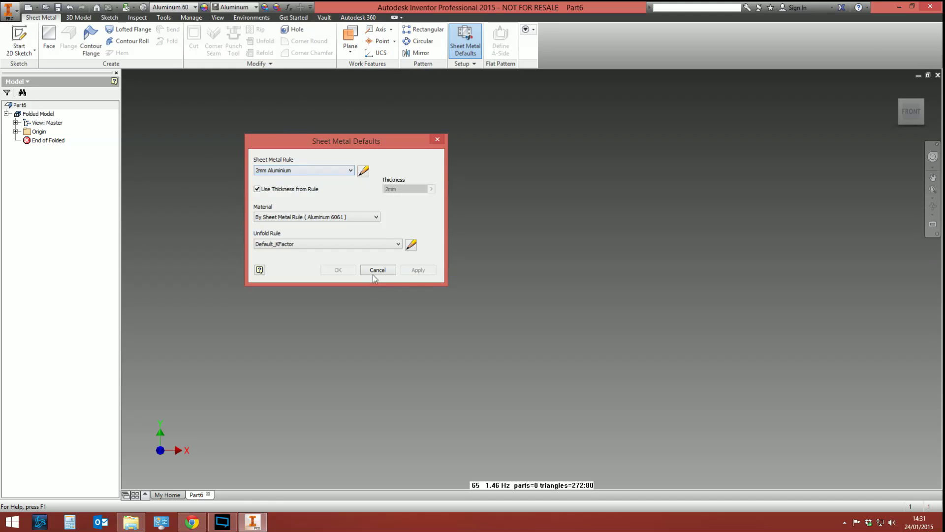
left_click(376, 271)
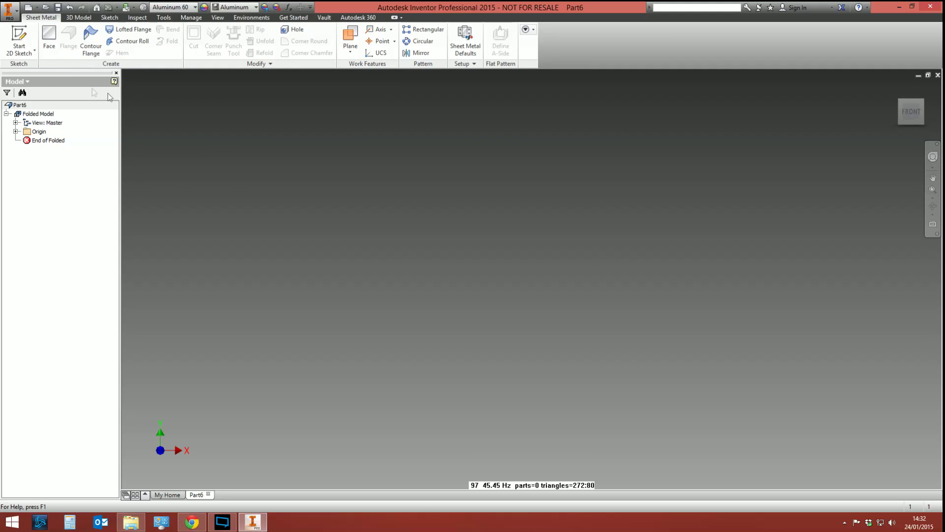
Try the Face command without a sketch, and start a 2D sketch on the front XY plane.
left_click(49, 38)
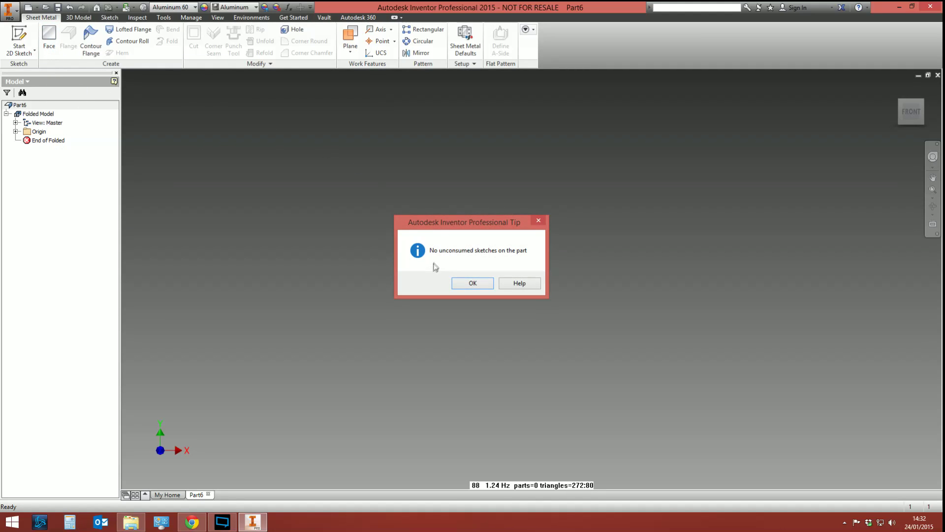
left_click(538, 220)
left_click(30, 44)
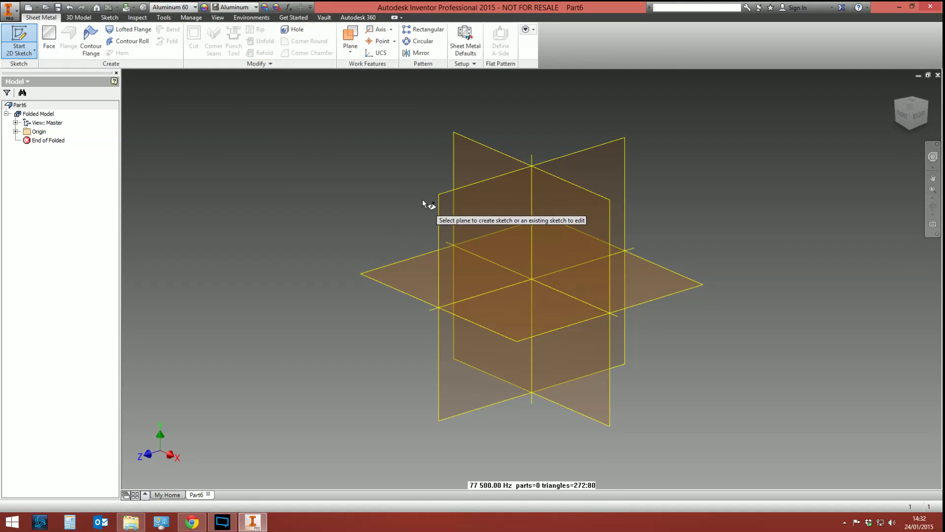
left_click(456, 140)
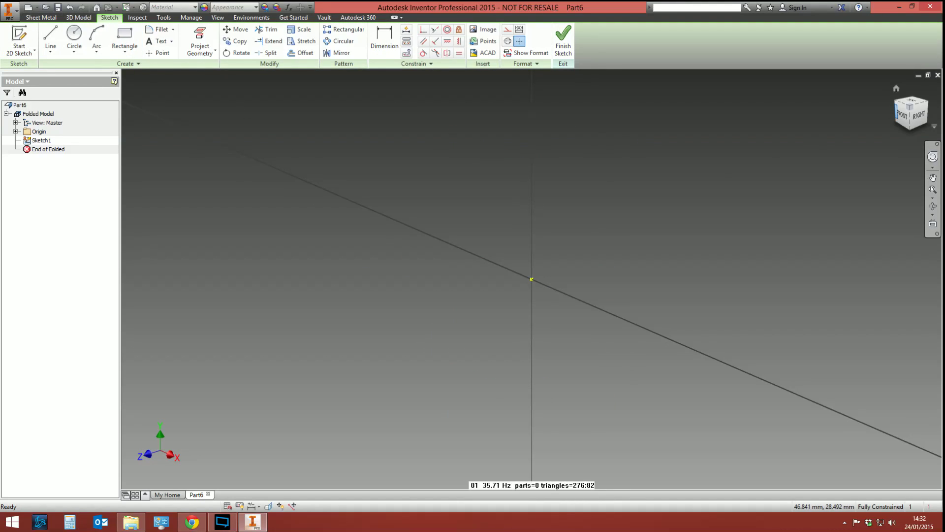
Draw a centre-based rectangle on the sketch origin, 600 mm wide and 500 mm high, and finish the sketch.
left_click(124, 51)
left_click(138, 121)
left_click(531, 279)
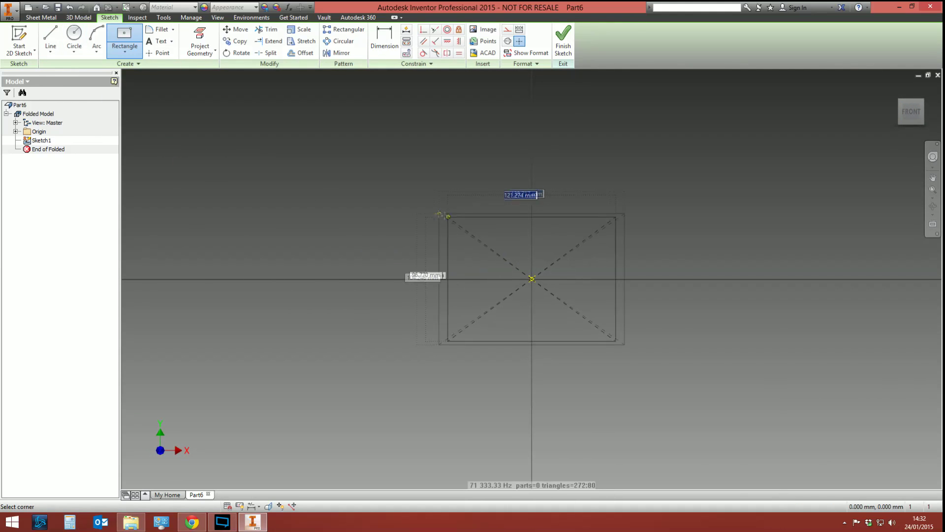
type("600")
key("Tab")
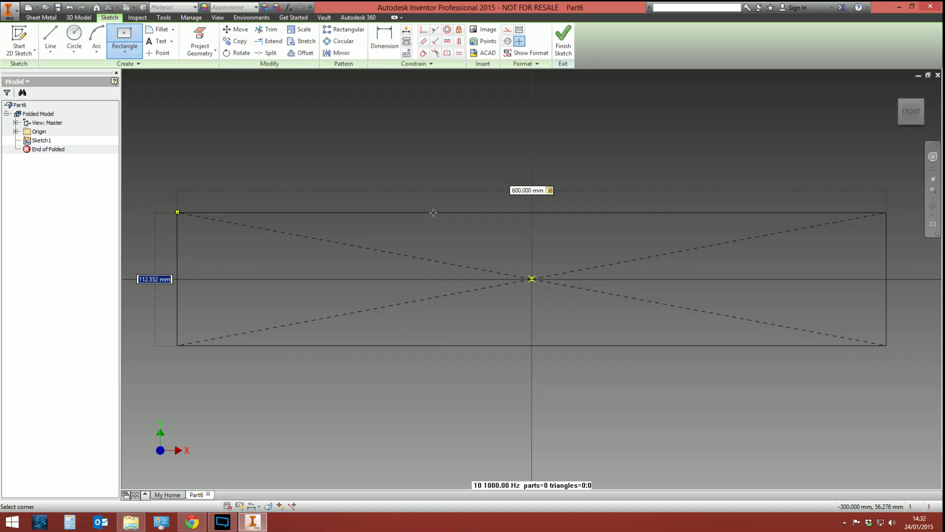
type("500")
key("Return")
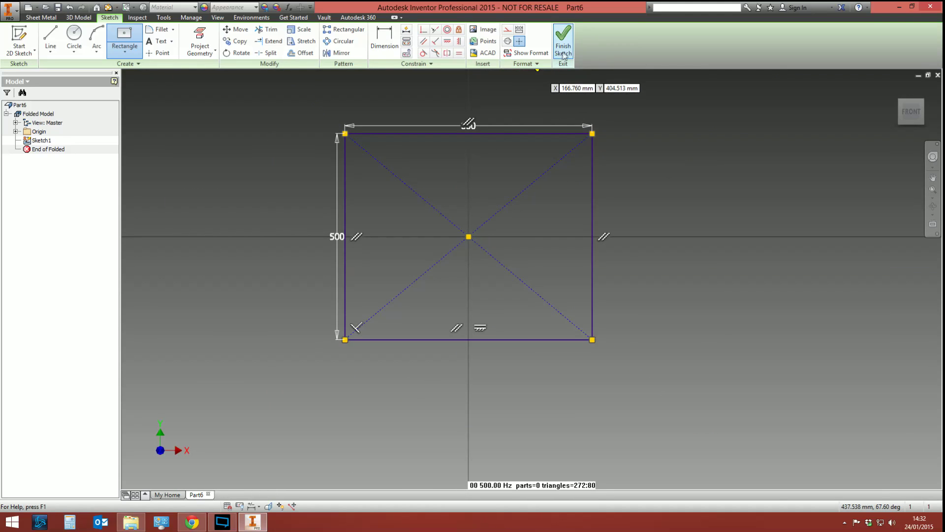
left_click(564, 51)
Create a sheet metal face from the 600 x 500 mm rectangle, viewed isometrically.
key("F6")
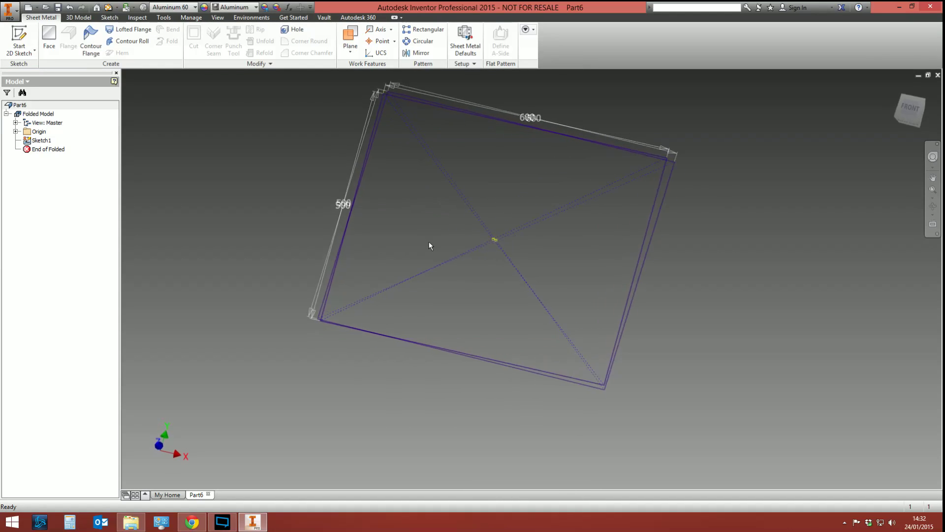
middle_click_drag(457, 273, 432, 262)
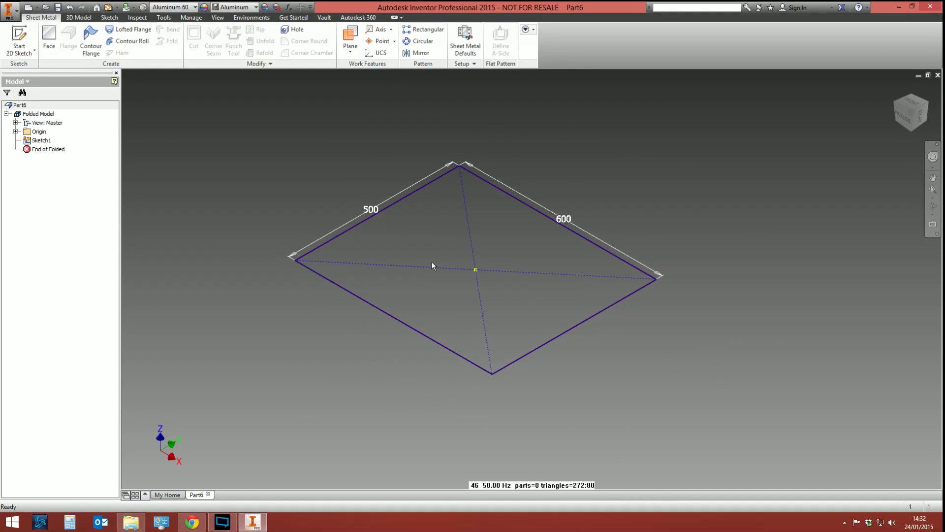
left_click(58, 50)
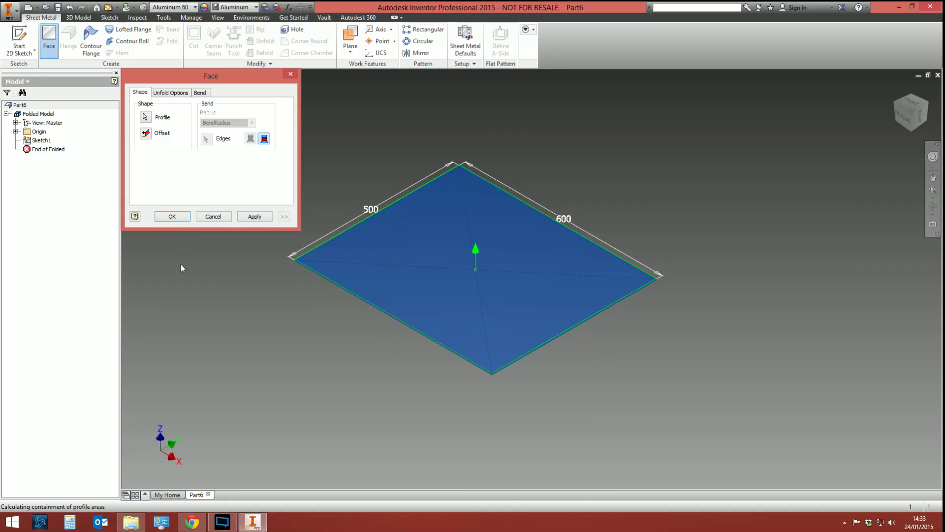
left_click(173, 217)
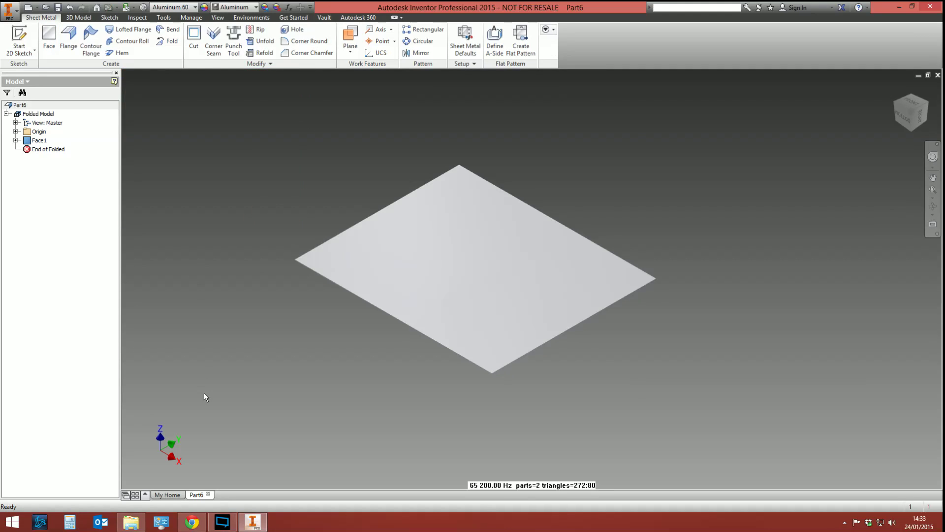
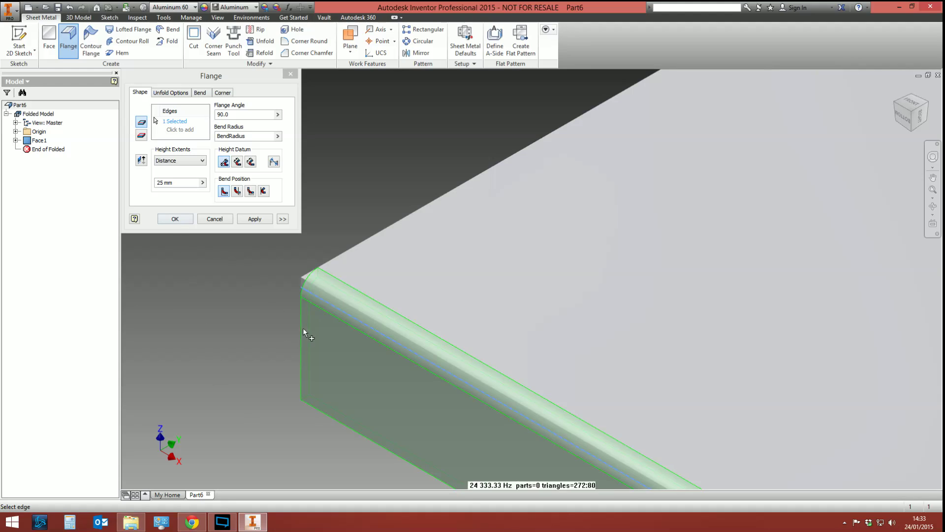
Create a 90-degree flange 10 mm high on the plate's rear-left 500 mm edge instead of the selected front-left edge.
left_click(329, 300)
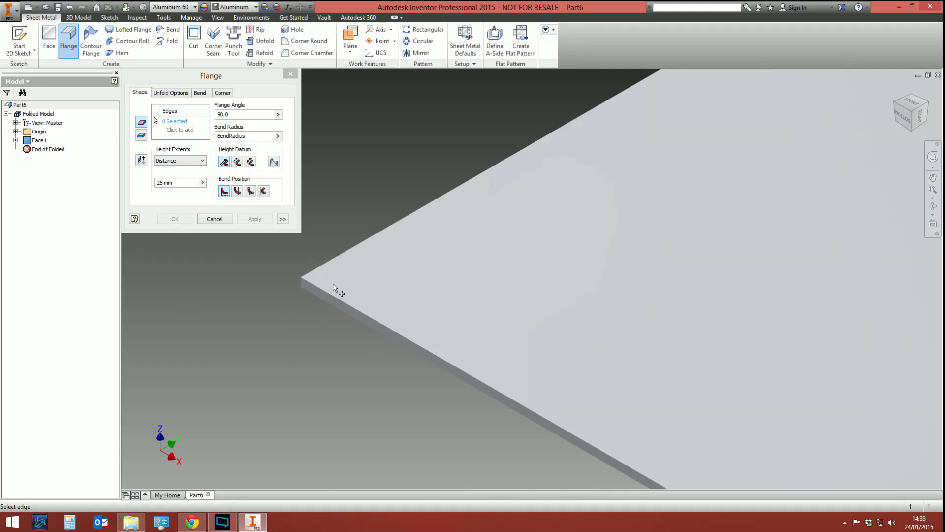
left_click(351, 250)
middle_click_drag(403, 257, 277, 357)
scroll(376, 347, "down", 3)
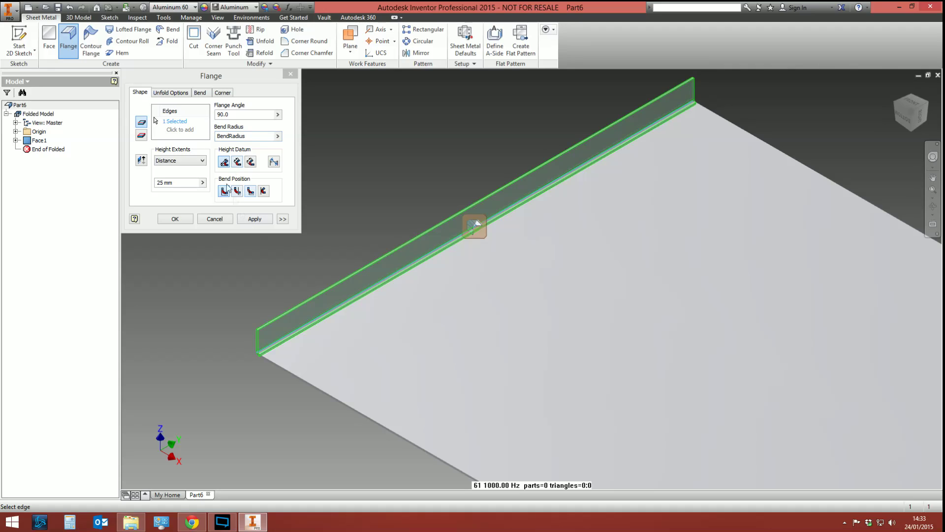
left_click(160, 183)
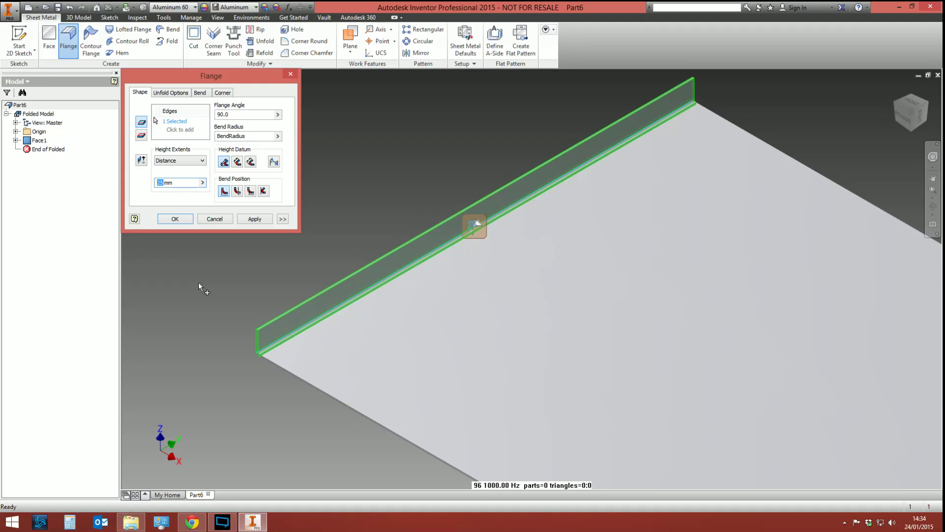
type("10")
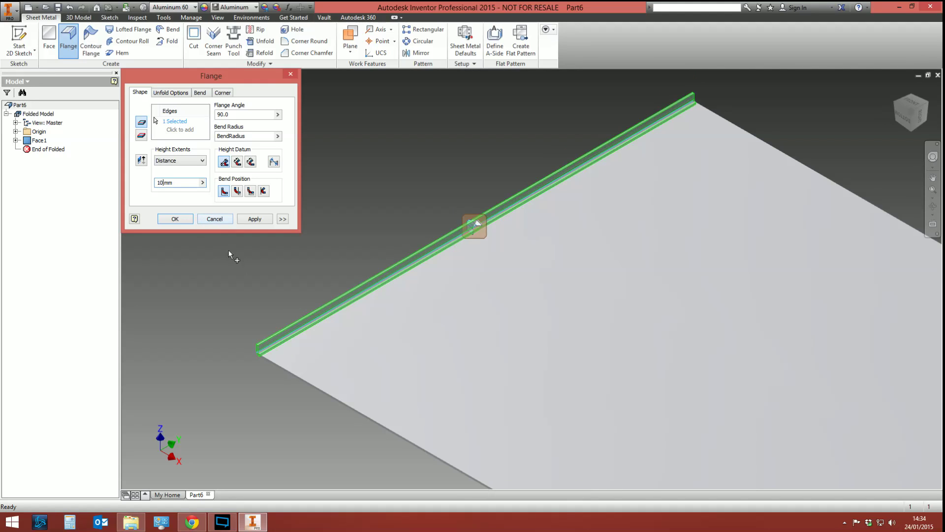
scroll(264, 347, "up", 5)
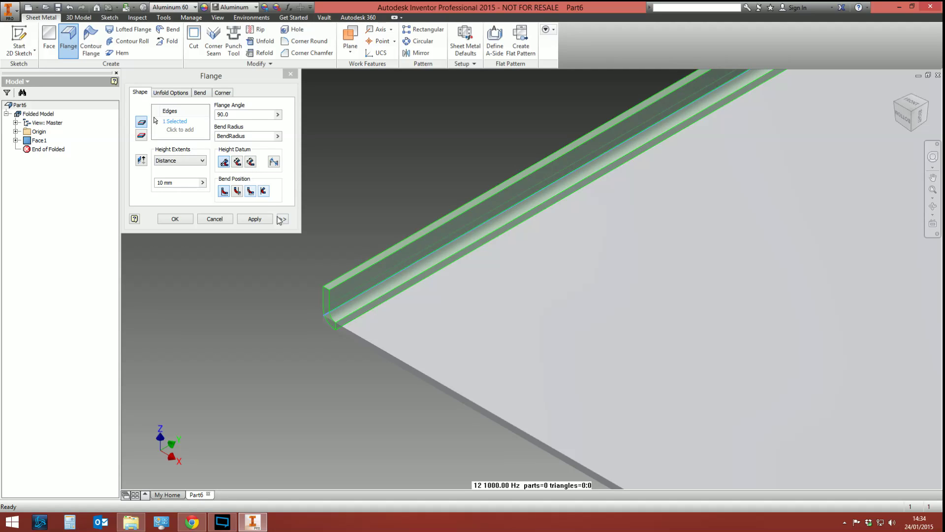
scroll(416, 295, "up", 5)
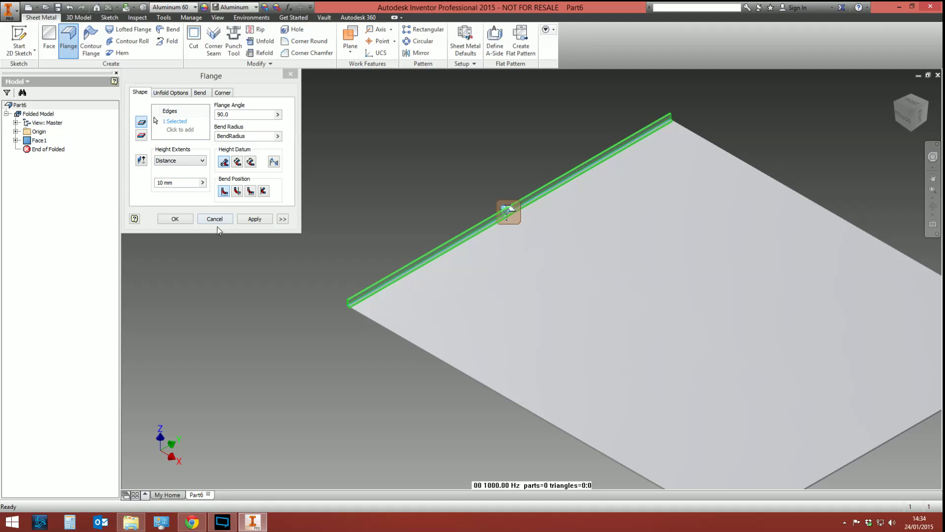
left_click(246, 220)
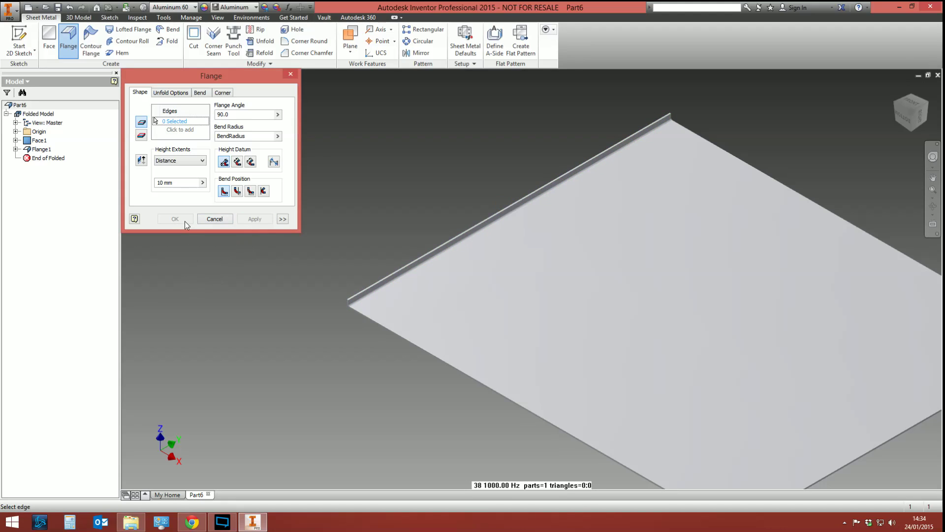
left_click(210, 218)
Inspect the flange's bend and edit the flange to a height of 20 mm.
scroll(336, 303, "up", 5)
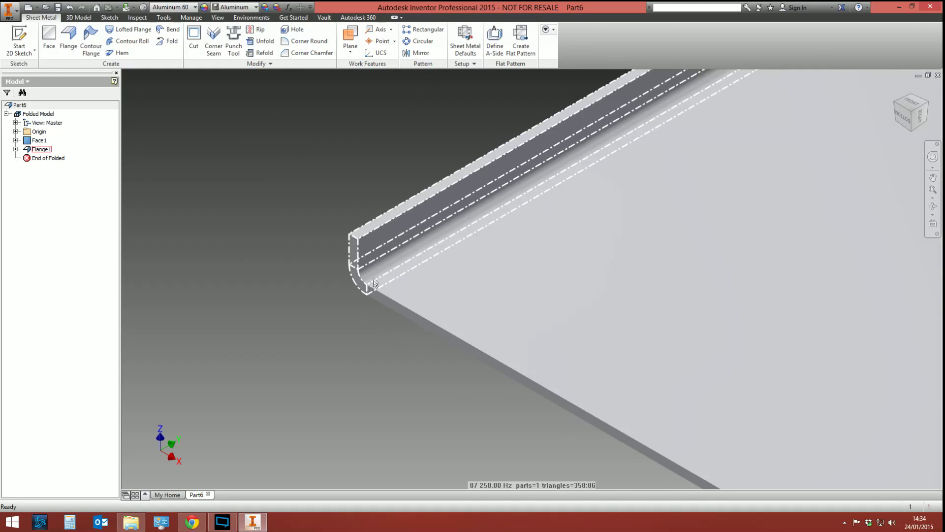
scroll(406, 318, "down", 3)
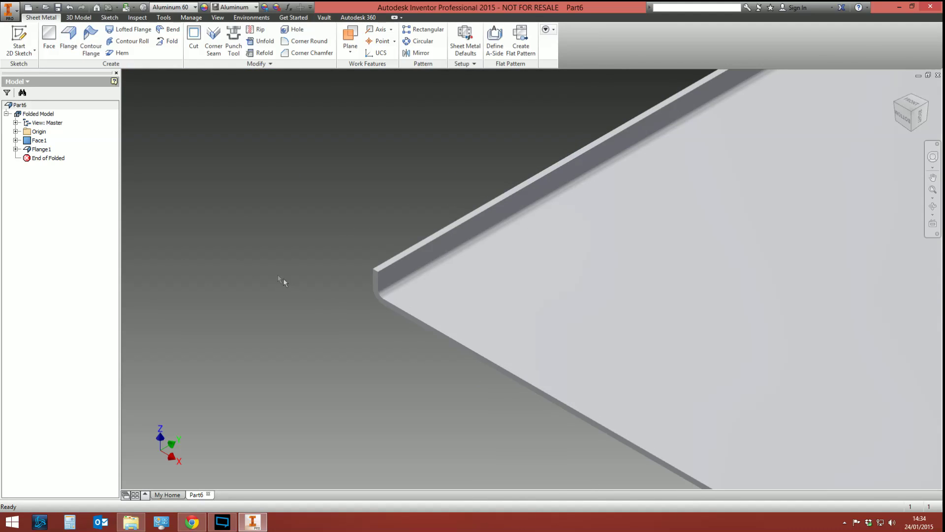
right_click(37, 151)
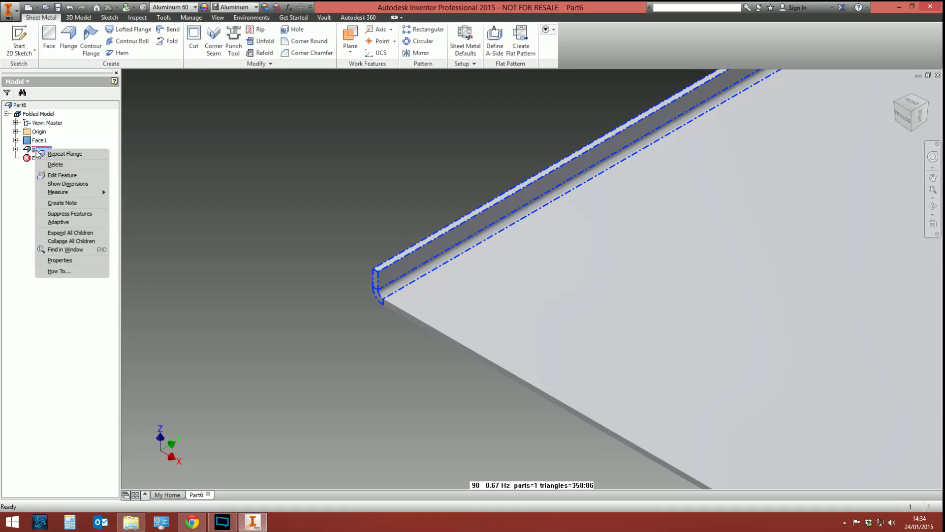
left_click(74, 176)
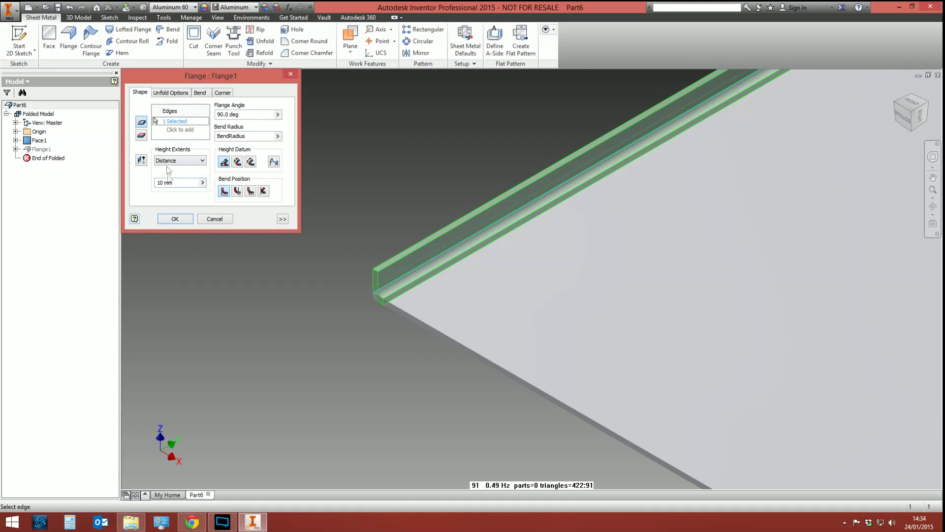
type("20mm")
key("Return")
scroll(389, 269, "down", 5)
middle_click_drag(388, 266, 275, 274)
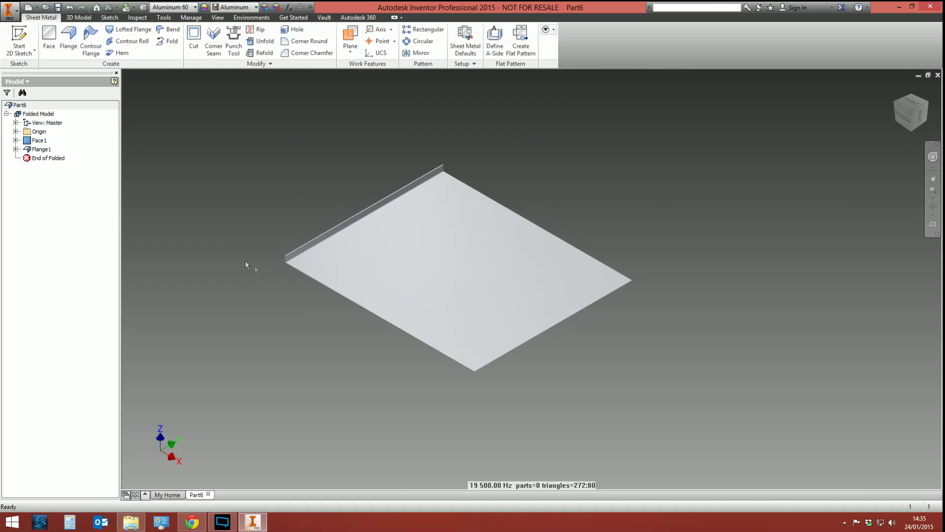
Start a Single hem on the inner top edge of the flange and inspect its preview.
left_click(120, 57)
scroll(274, 290, "down", 8)
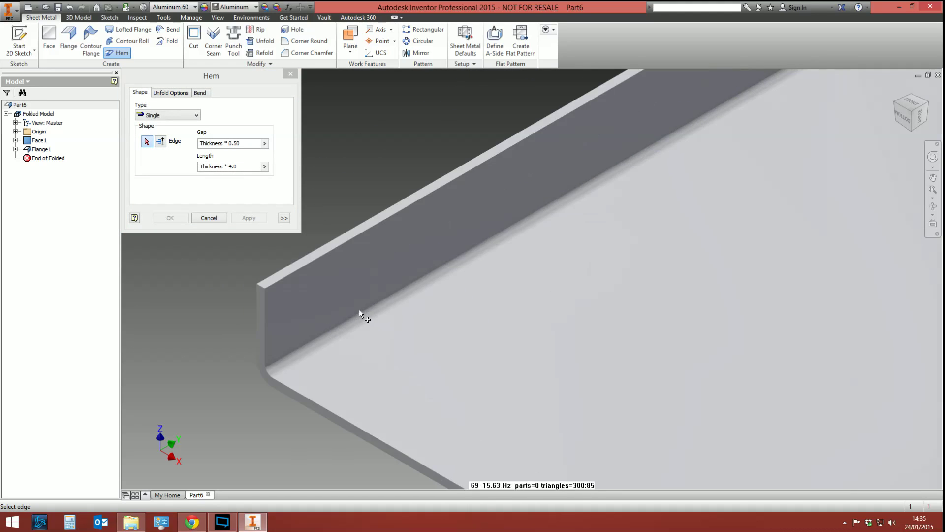
left_click(282, 281)
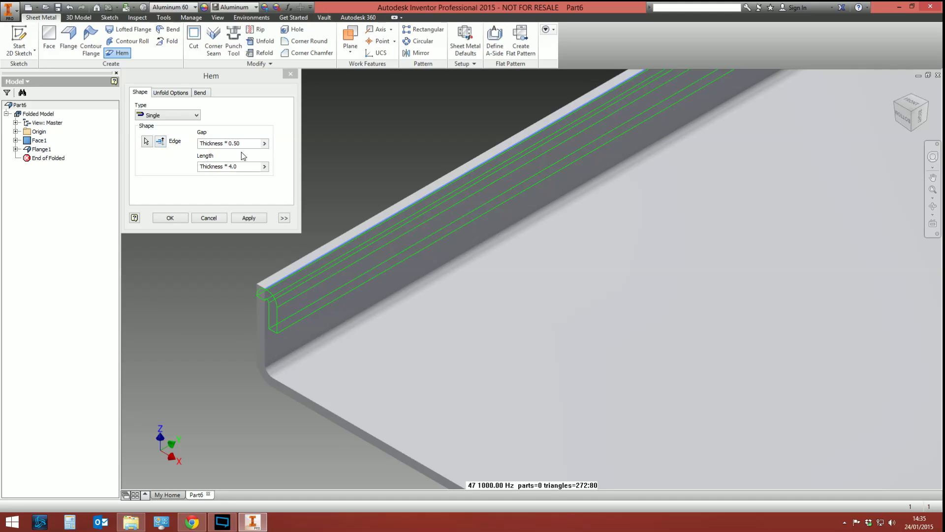
scroll(277, 308, "up", 2)
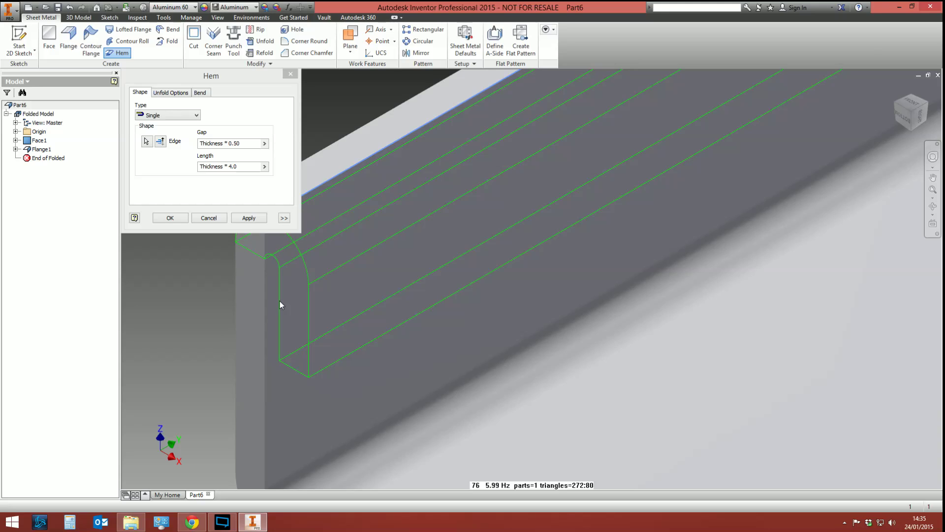
Set the hem's gap to Thickness * 1, review the available hem types, and create the hem as Single.
left_click(241, 143)
left_click_drag(242, 144, 231, 144)
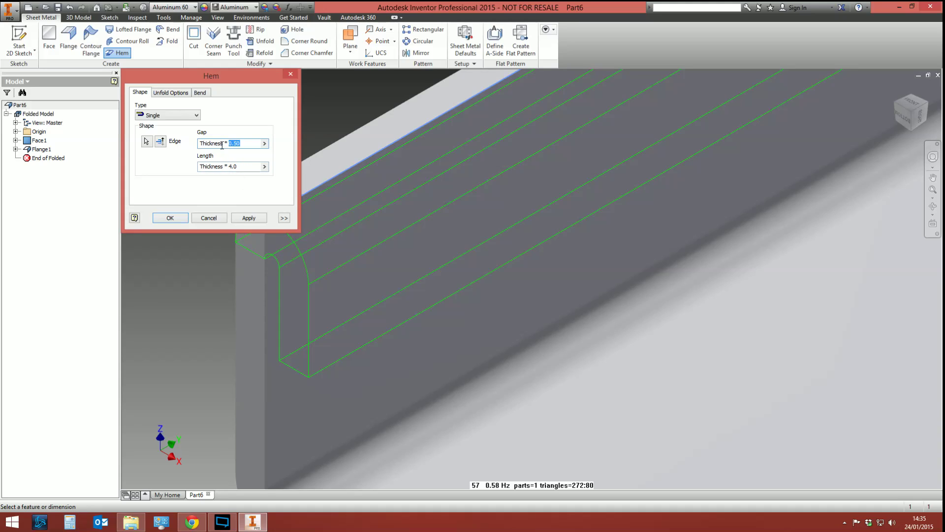
type("1")
key("BackSpace")
type("3")
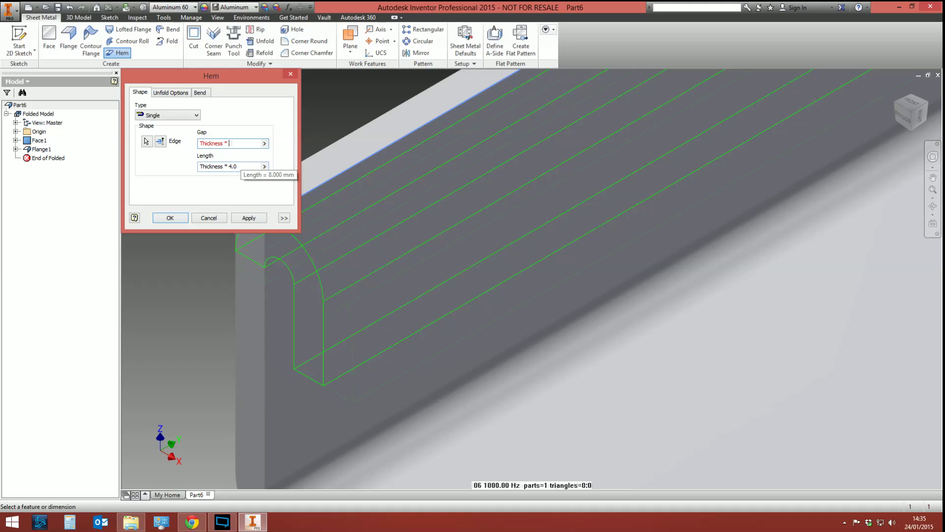
type("1")
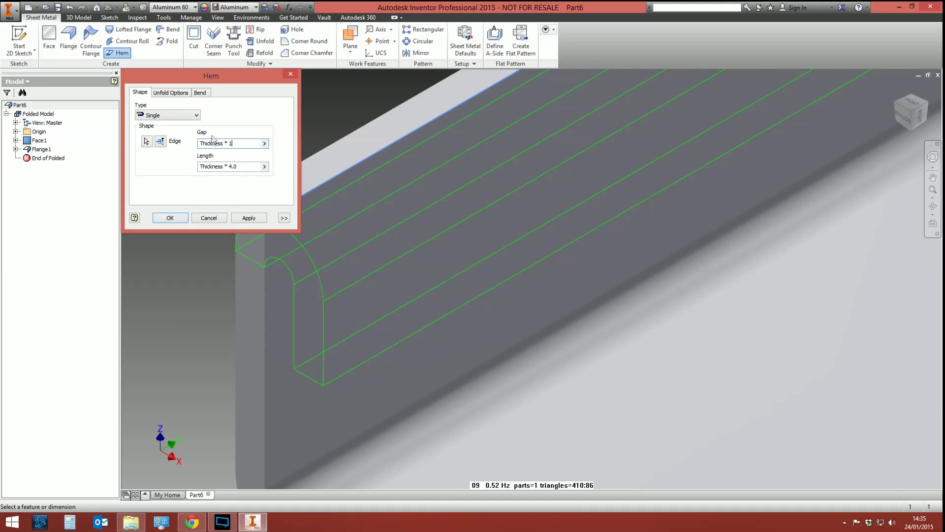
left_click(172, 116)
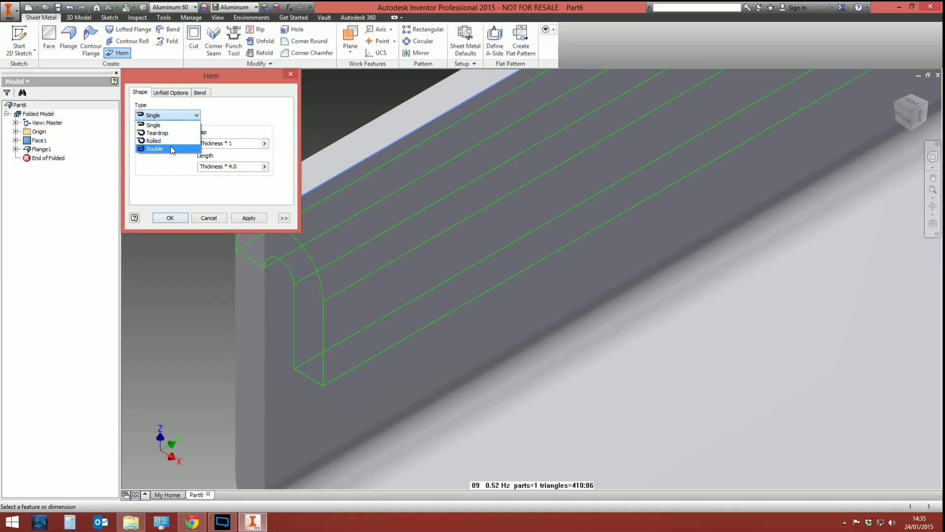
left_click(194, 79)
left_click(170, 217)
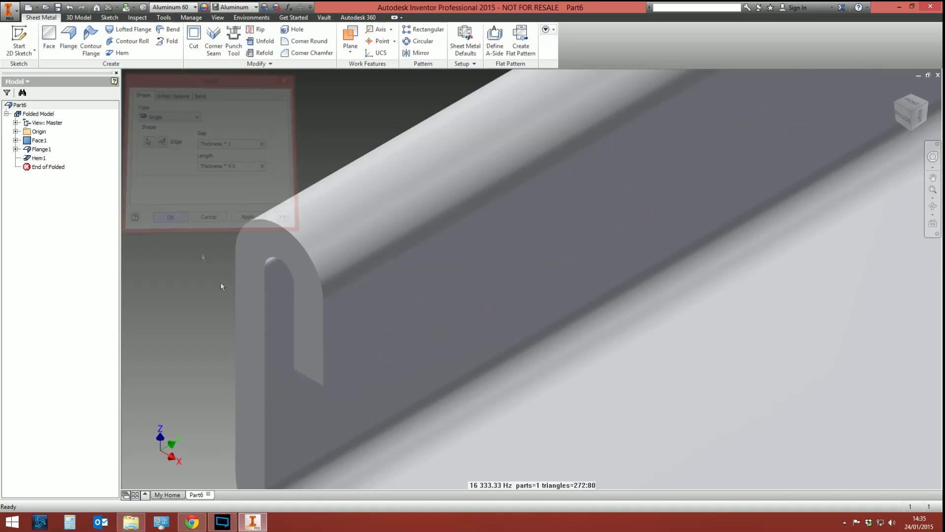
Inspect the finished hem along the flange and delete it from the part.
scroll(333, 312, "down", 3)
scroll(283, 278, "up", 3)
scroll(283, 279, "down", 5)
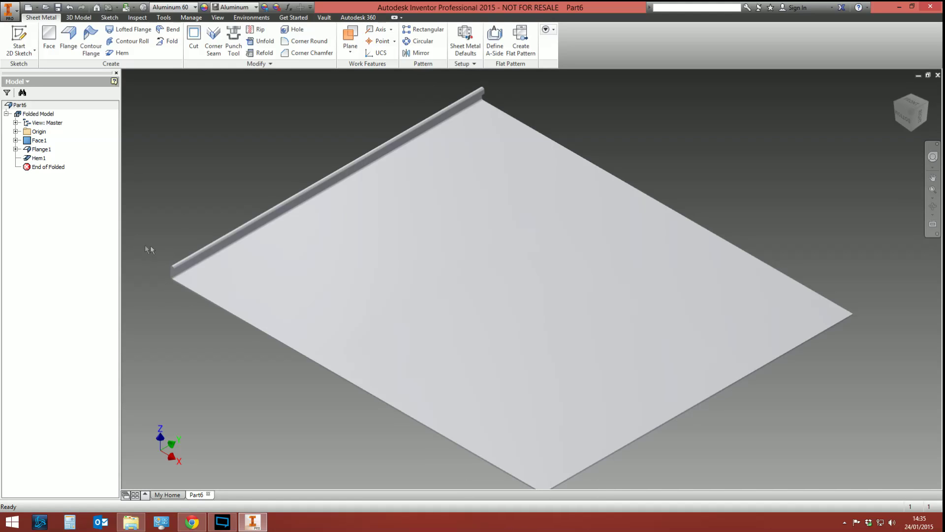
right_click(39, 158)
left_click(55, 174)
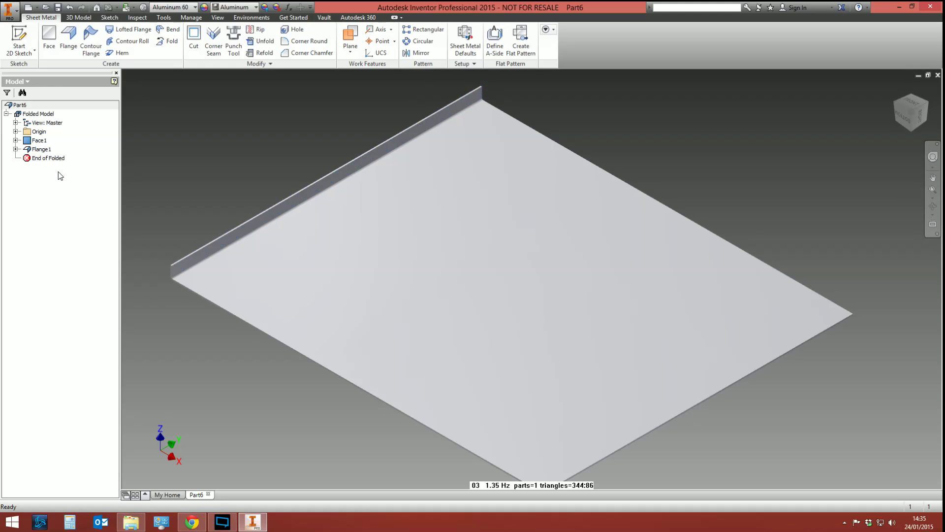
Set the flange's height to 50 mm and add a matching flange along the opposite edge of the face.
right_click(39, 149)
left_click(59, 174)
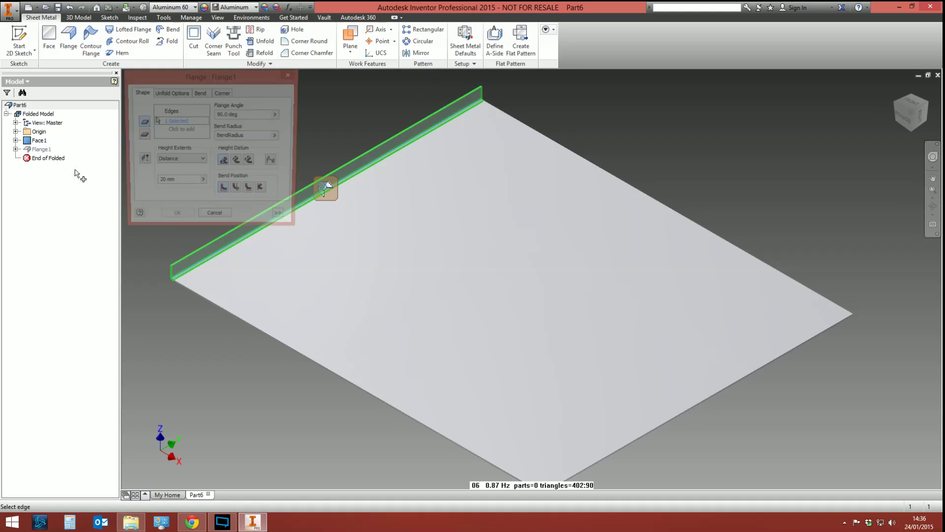
double_click(163, 183)
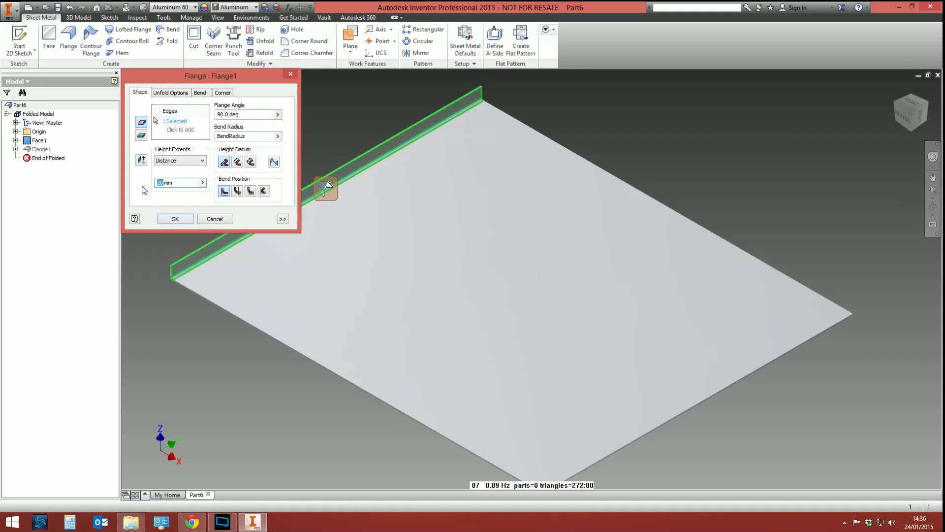
type("50")
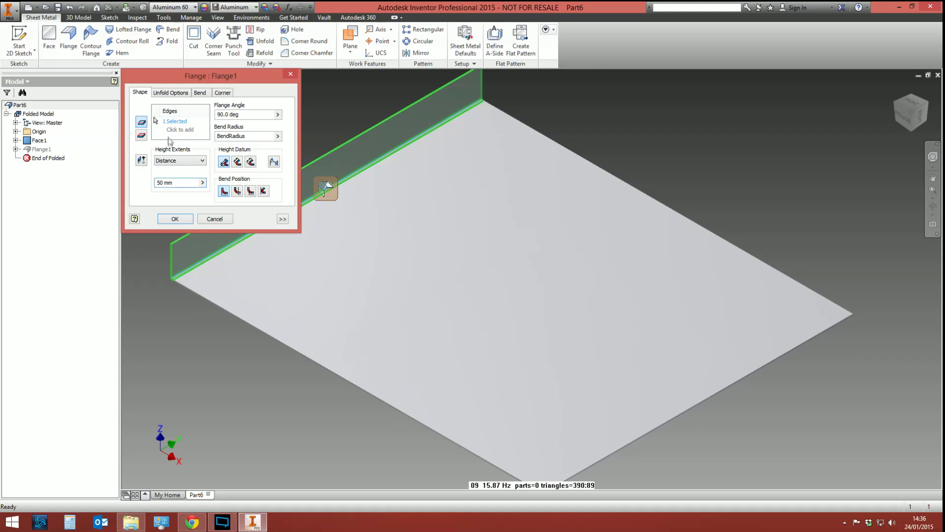
left_click(174, 130)
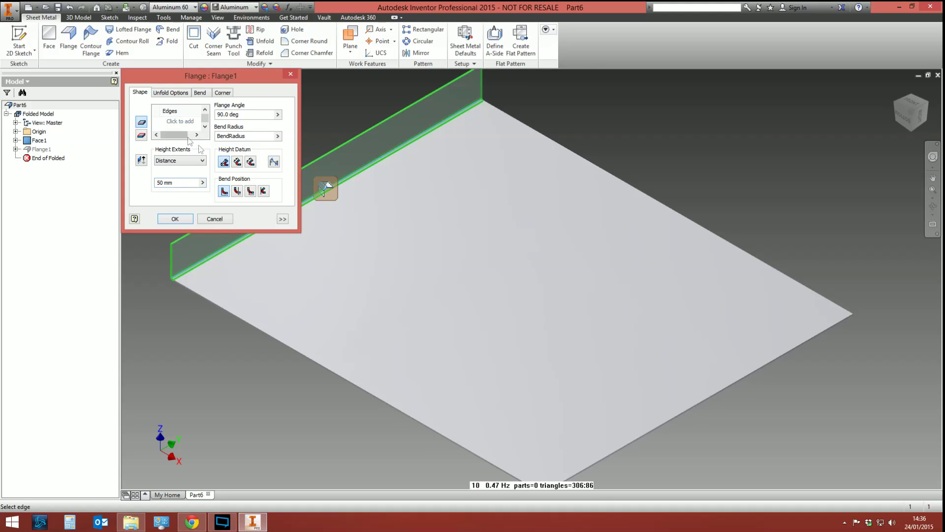
left_click(615, 452)
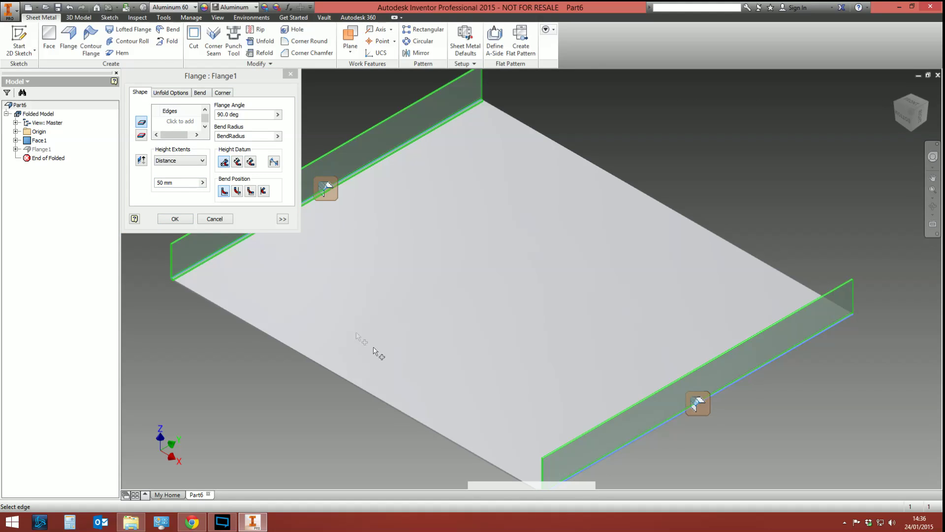
left_click(175, 219)
scroll(265, 359, "down", 3)
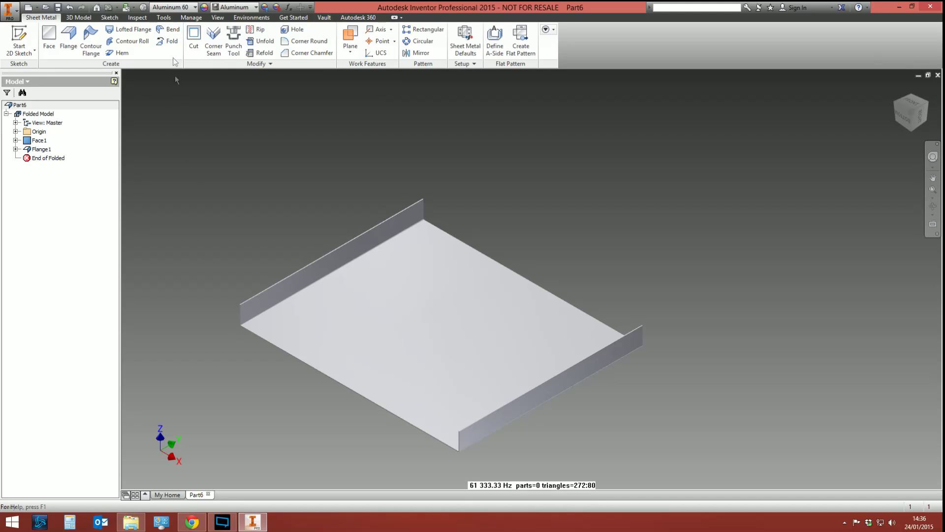
Try joining the top edges of the two flanges with a 90 Degree double bend.
left_click(168, 29)
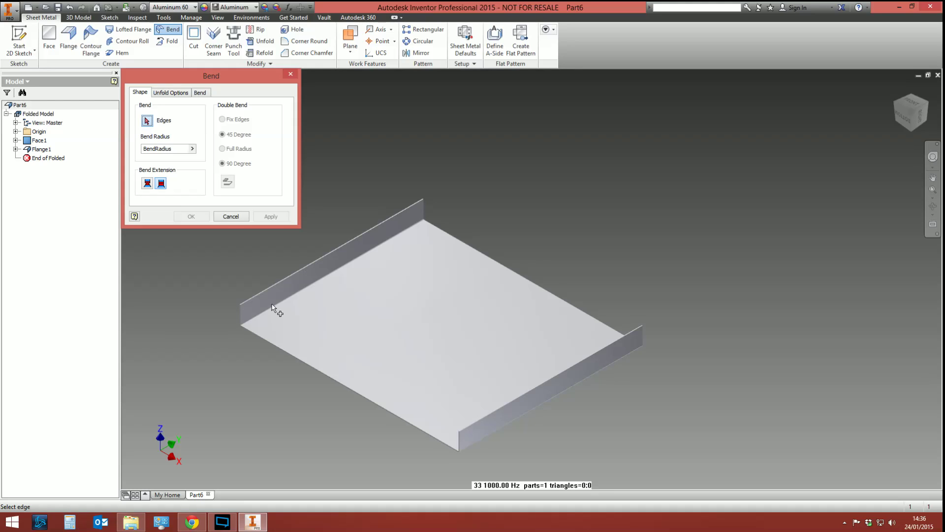
scroll(264, 321, "up", 5)
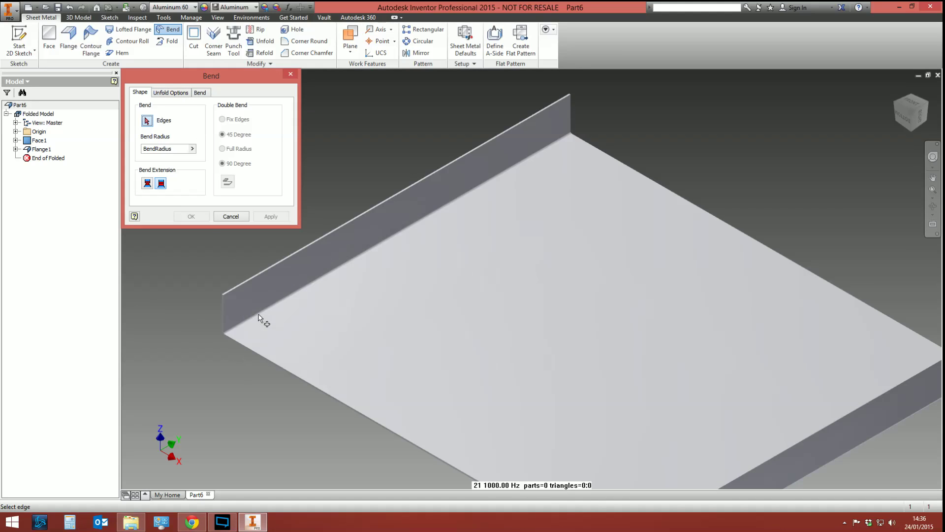
left_click(262, 233)
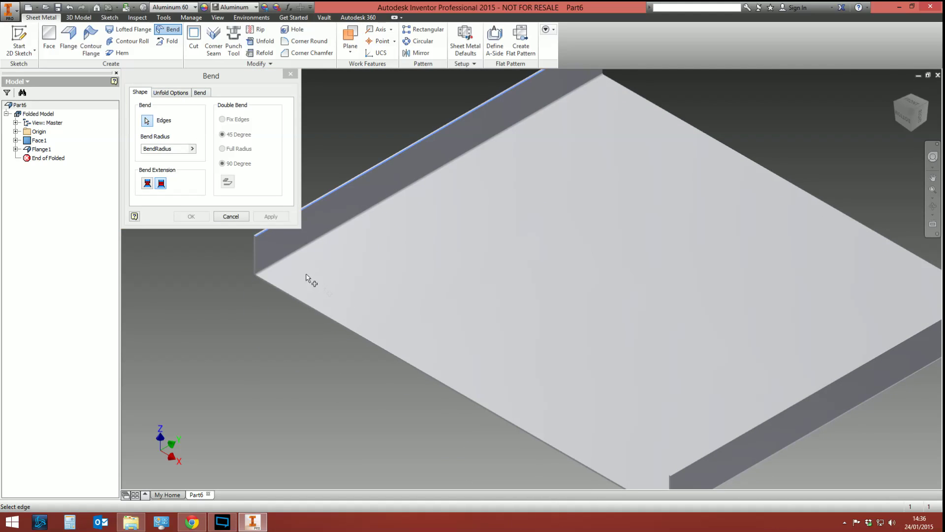
left_click(717, 444)
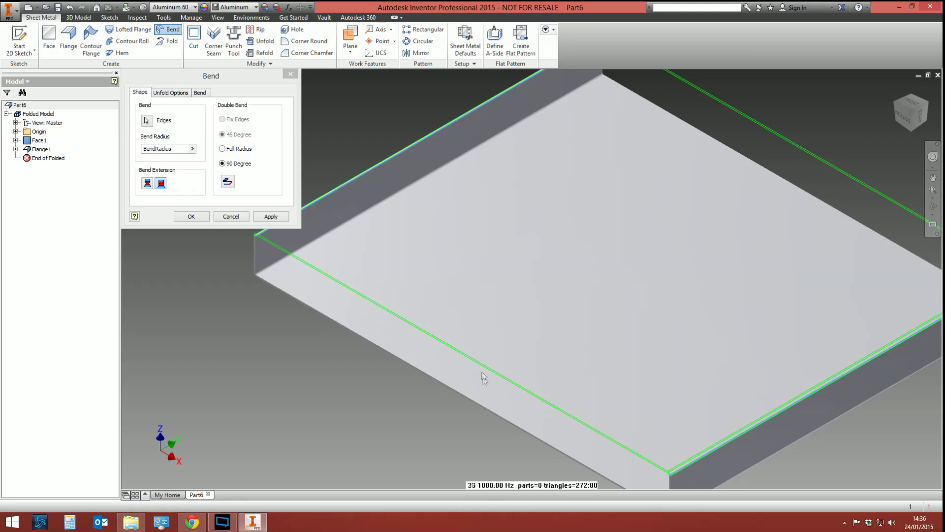
middle_click_drag(569, 373, 499, 233)
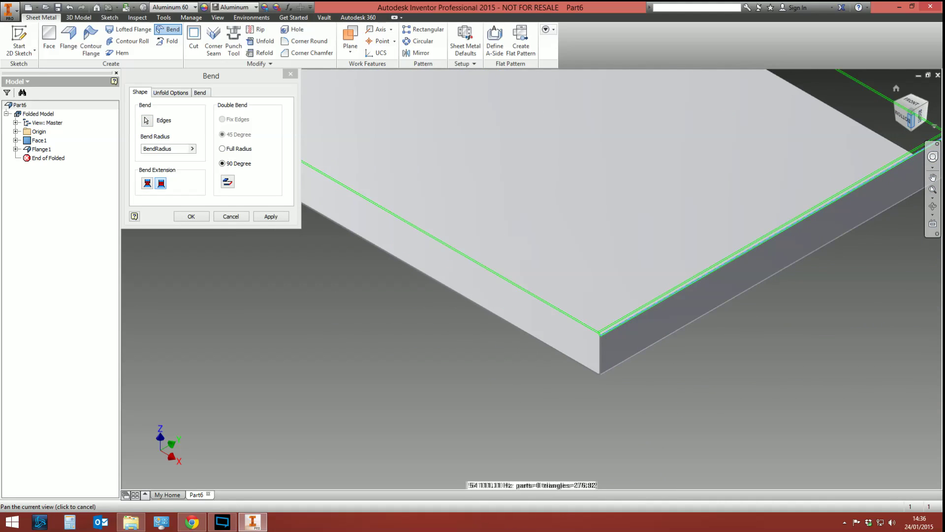
left_click(904, 116)
middle_click_drag(606, 302, 435, 392)
scroll(627, 319, "up", 2)
scroll(466, 300, "up", 2)
scroll(466, 300, "up", 2)
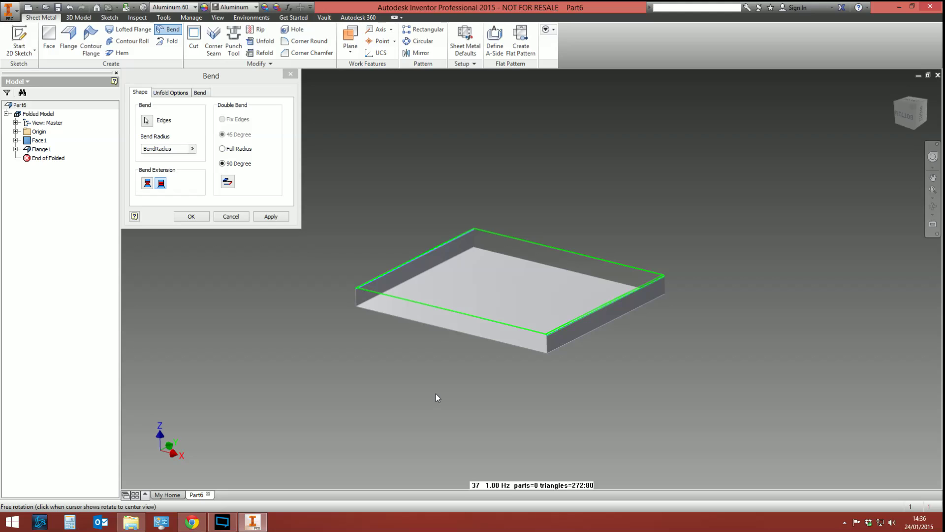
left_click(274, 216)
left_click(240, 217)
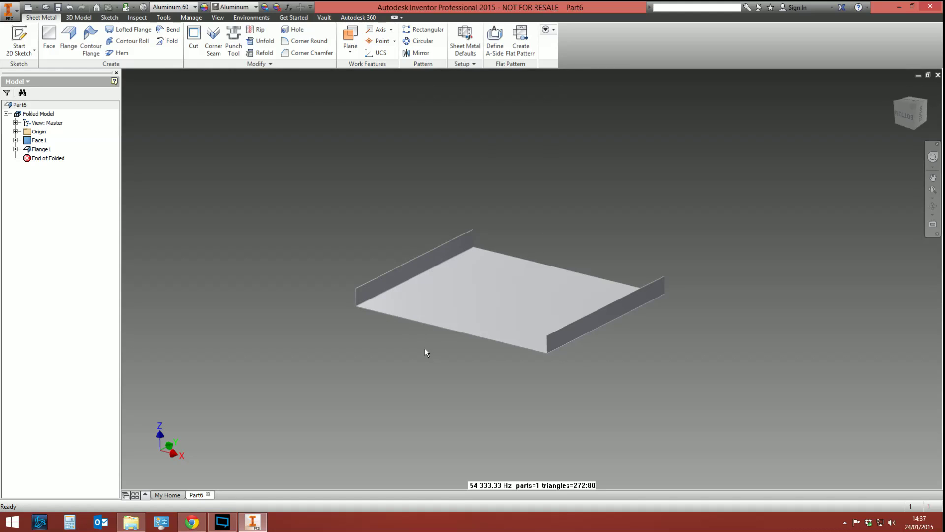
Start a 2D sketch on the inner face between the flanges and project the face's outline into it.
middle_click_drag(485, 276, 494, 321, "shift")
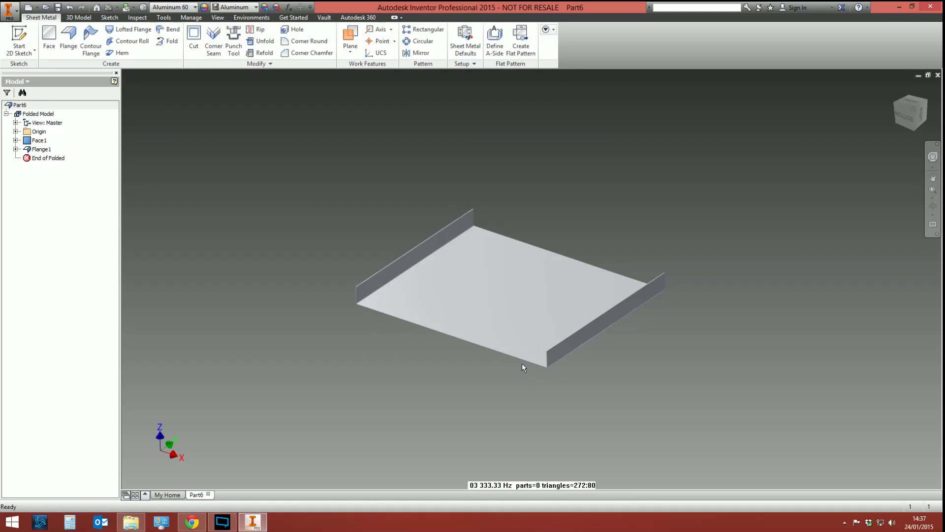
left_click(18, 39)
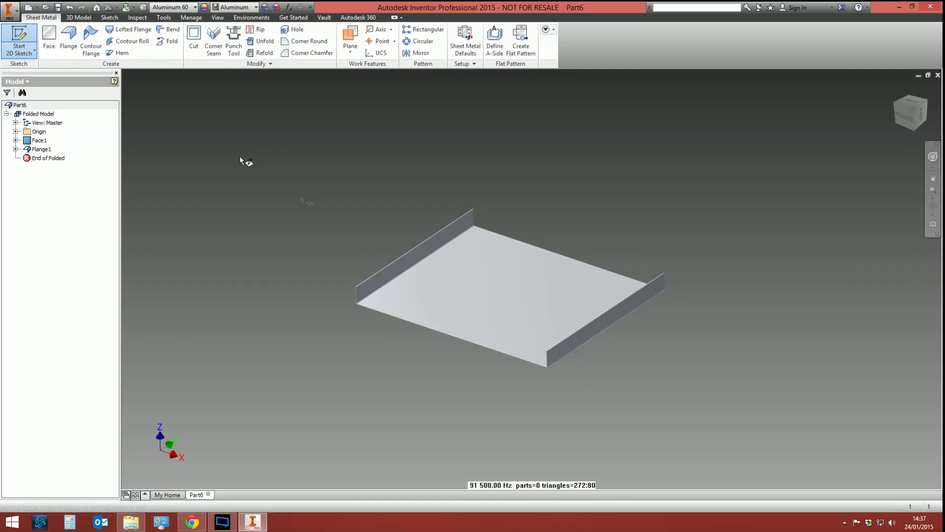
left_click(432, 281)
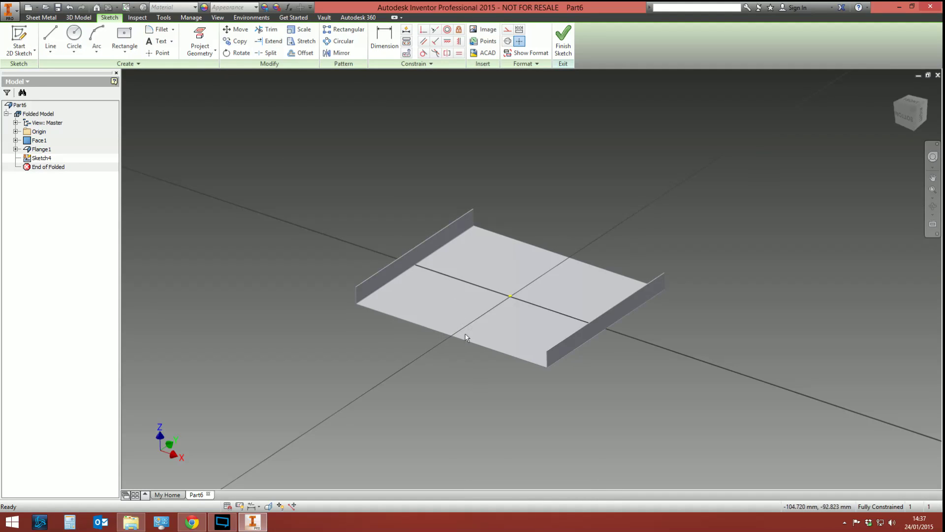
left_click(200, 42)
left_click(463, 302)
left_click(910, 101)
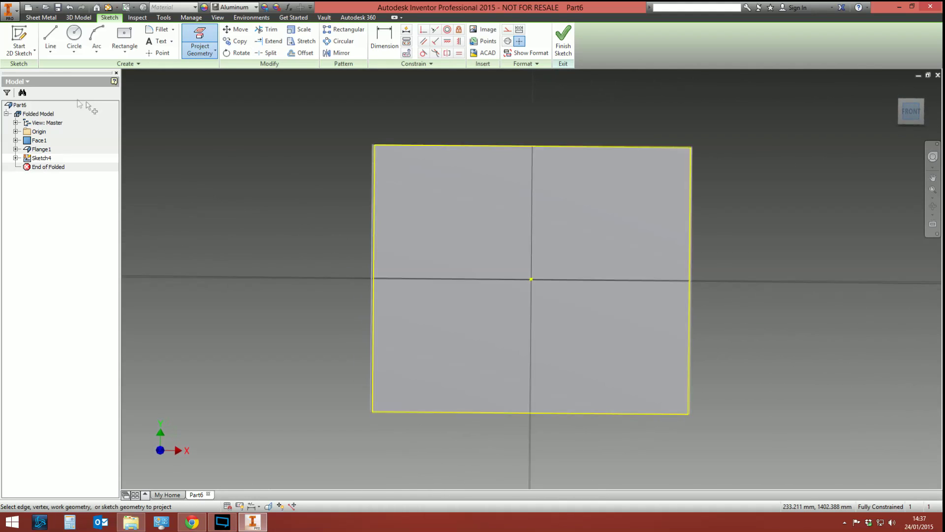
Draw a bend line between the midpoints of the two unflanged edges, parallel to the flanges, and finish the sketch.
left_click(50, 39)
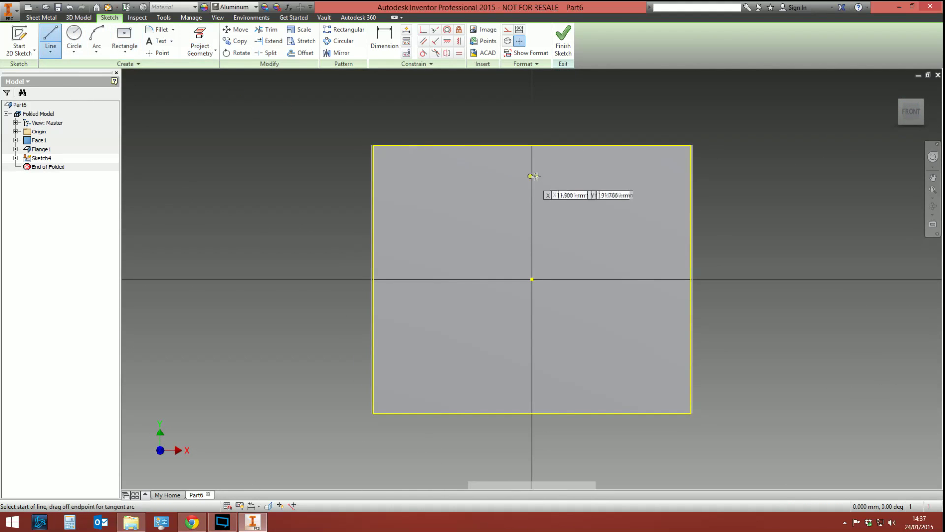
left_click(532, 146)
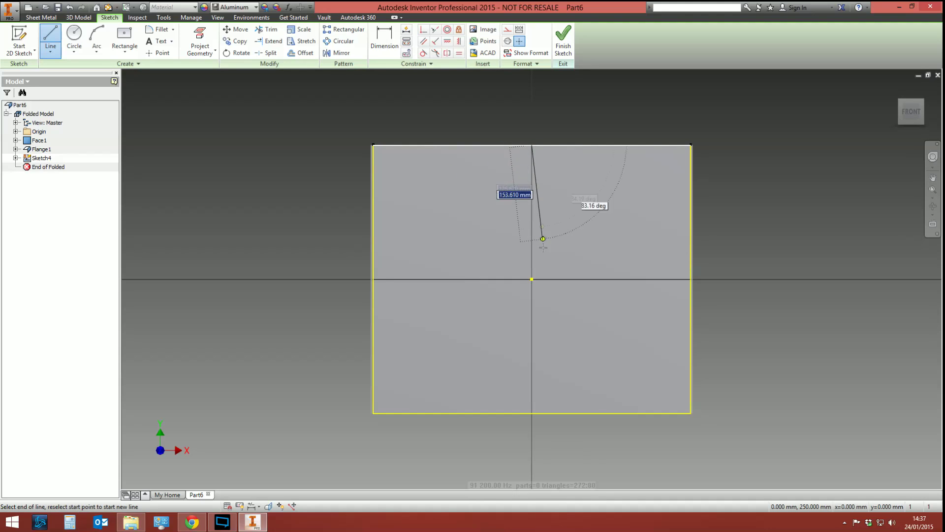
left_click(532, 413)
left_click(562, 50)
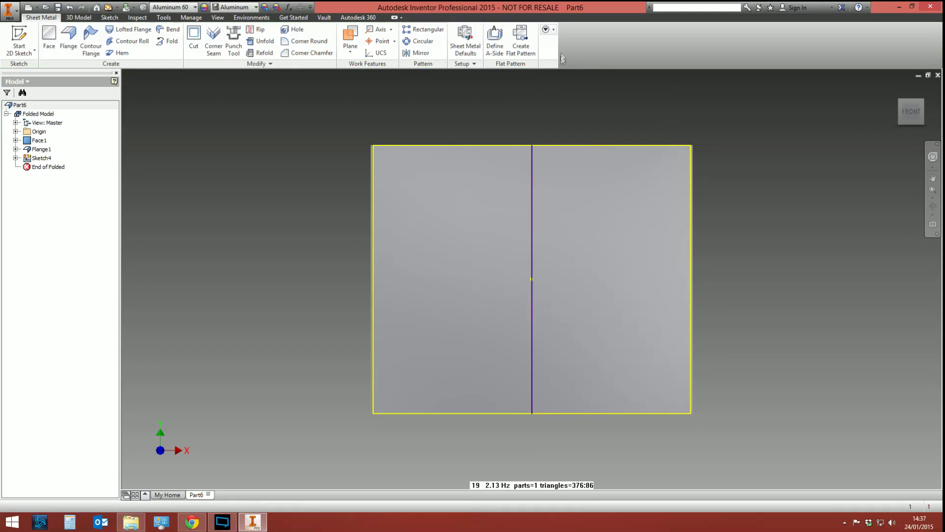
Fold the face by 90 degrees along the sketched center line using the default BendRadius.
middle_click_drag(534, 306, 468, 203, "shift")
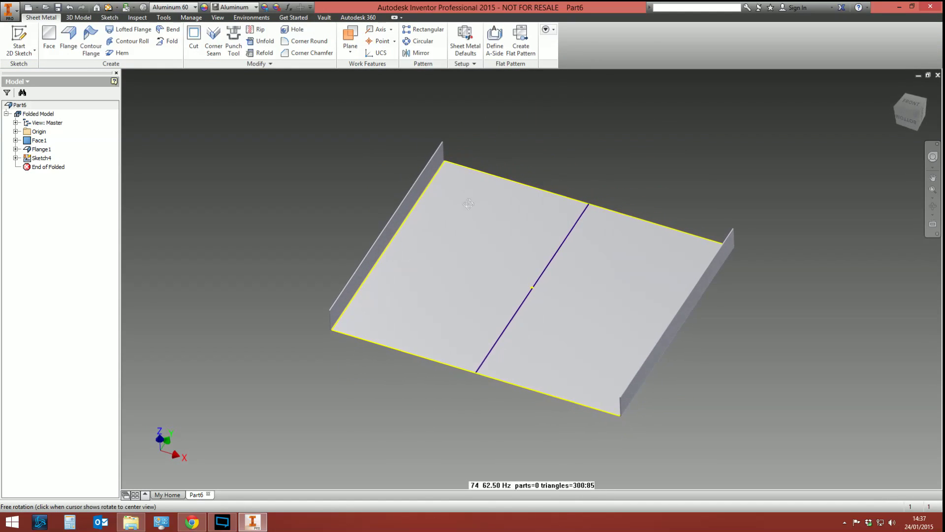
left_click(161, 44)
left_click(514, 319)
mouse_move(520, 322)
middle_mouse_down("shift")
mouse_move(541, 235)
mouse_move(589, 190)
mouse_move(619, 179)
mouse_move(600, 178)
mouse_move(612, 200)
middle_mouse_up("shift")
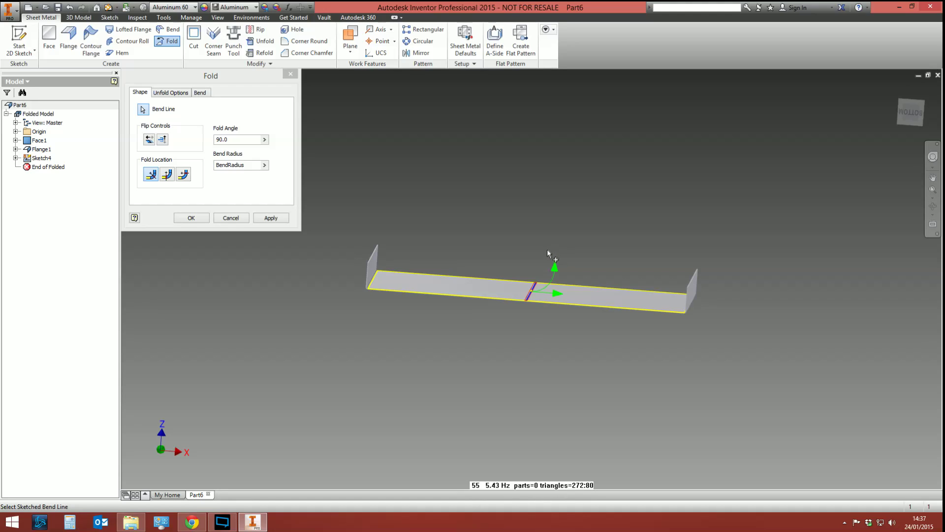
left_click(220, 140)
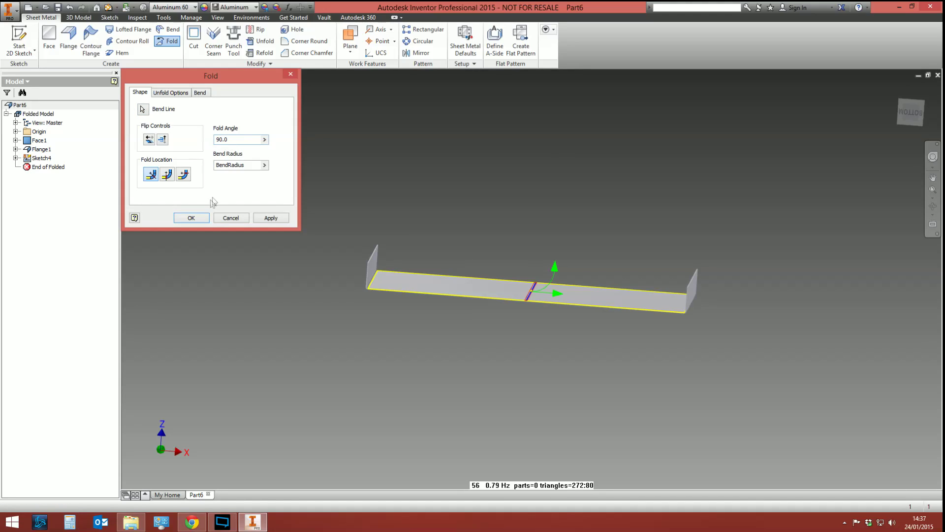
left_click(271, 219)
mouse_move(500, 286)
middle_mouse_down("shift")
mouse_move(546, 232)
mouse_move(610, 251)
mouse_move(509, 299)
middle_mouse_up("shift")
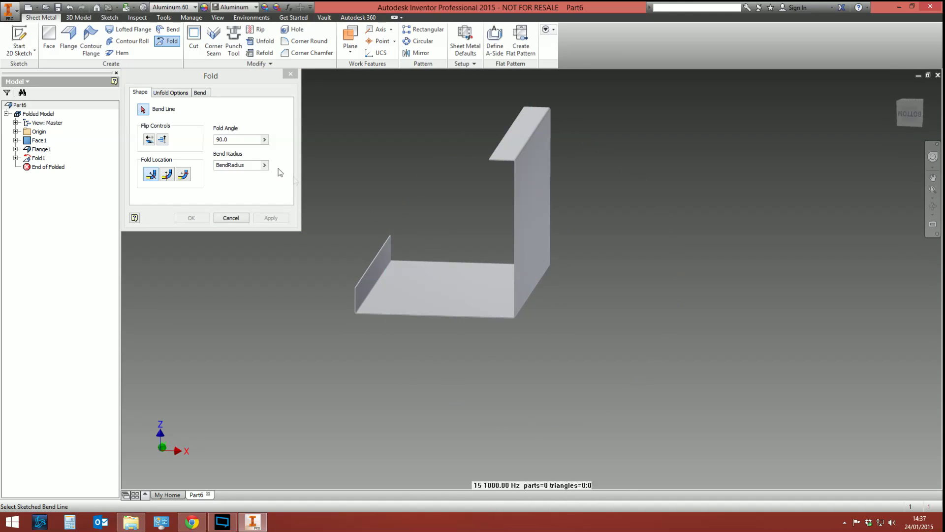
left_click(229, 217)
Create a bend joining the free edges of the two flanges with the default BendRadius, then undo it.
left_click(168, 29)
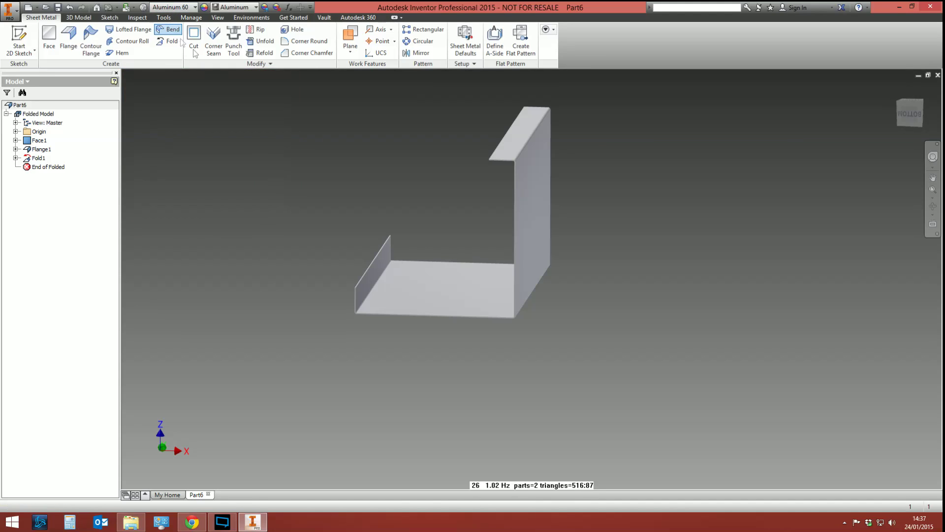
left_click(360, 277)
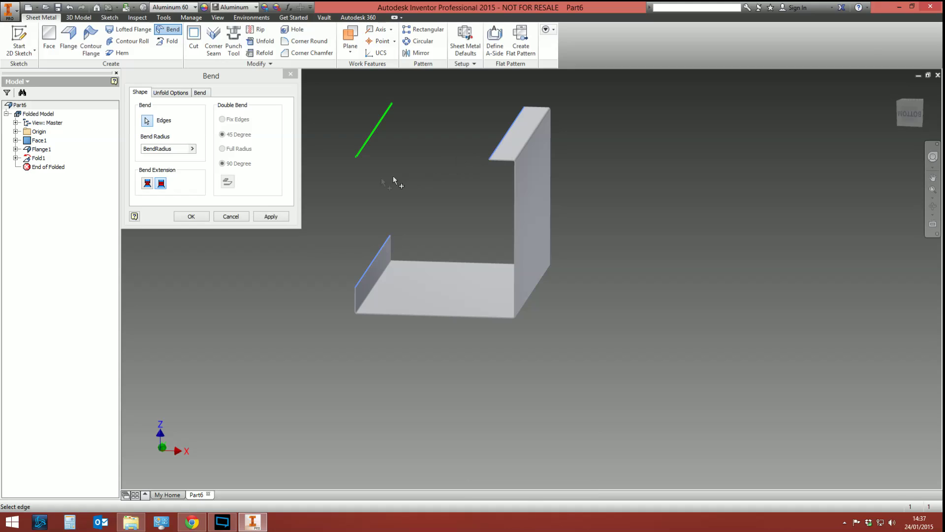
left_click(270, 216)
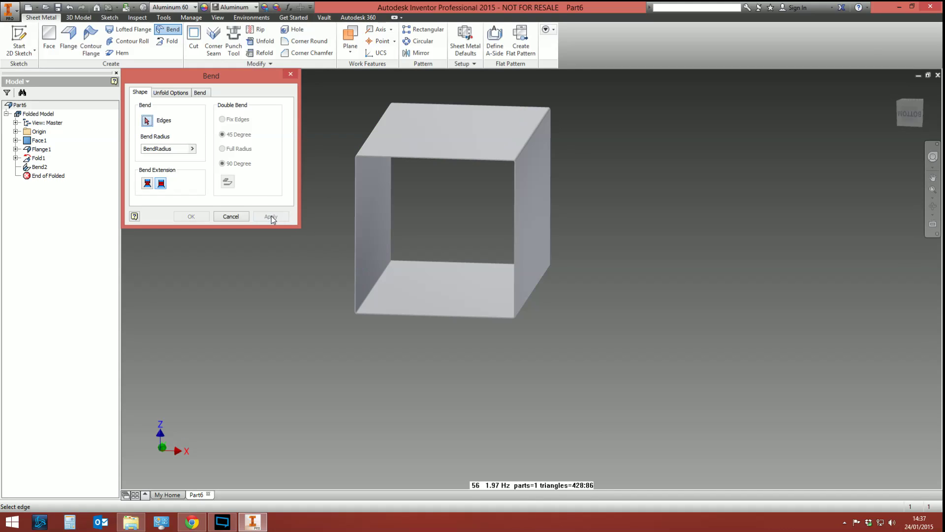
left_click(230, 216)
key("ctrl+z")
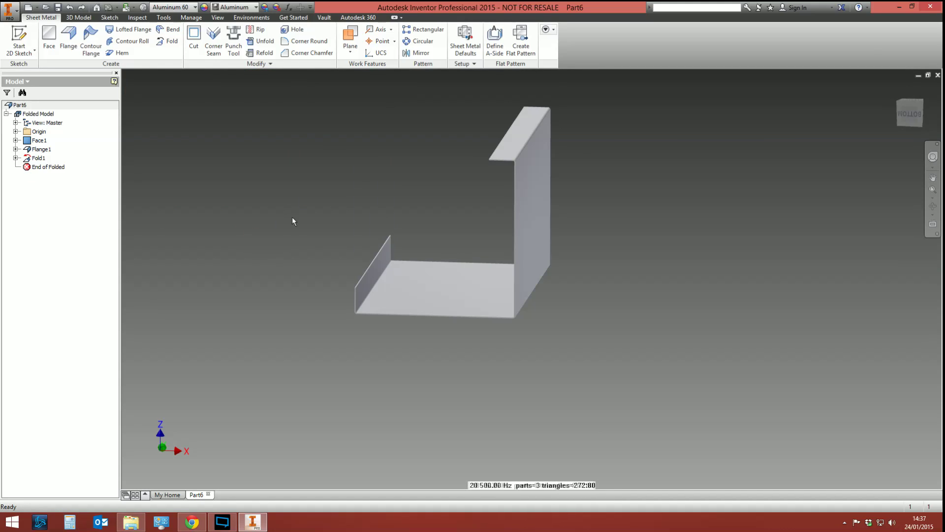
middle_click_drag(495, 250, 538, 239, "shift")
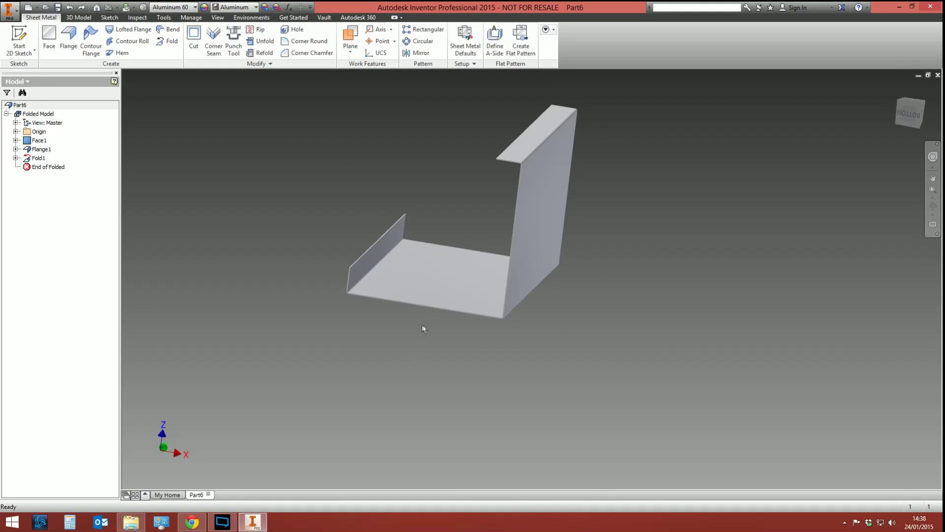
scroll(377, 252, "up", 3)
middle_click_drag(349, 238, 616, 315, "shift")
scroll(536, 271, "up", 5)
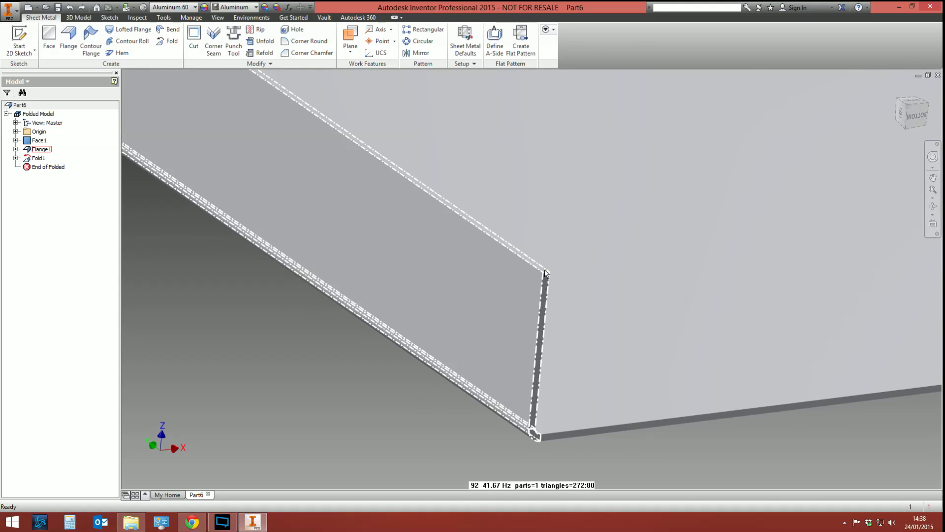
left_click(309, 41)
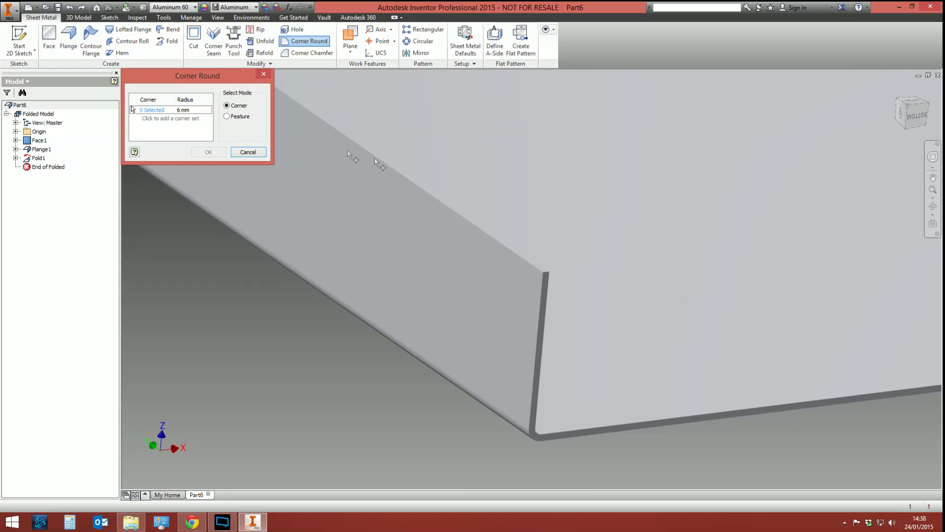
left_click(544, 275)
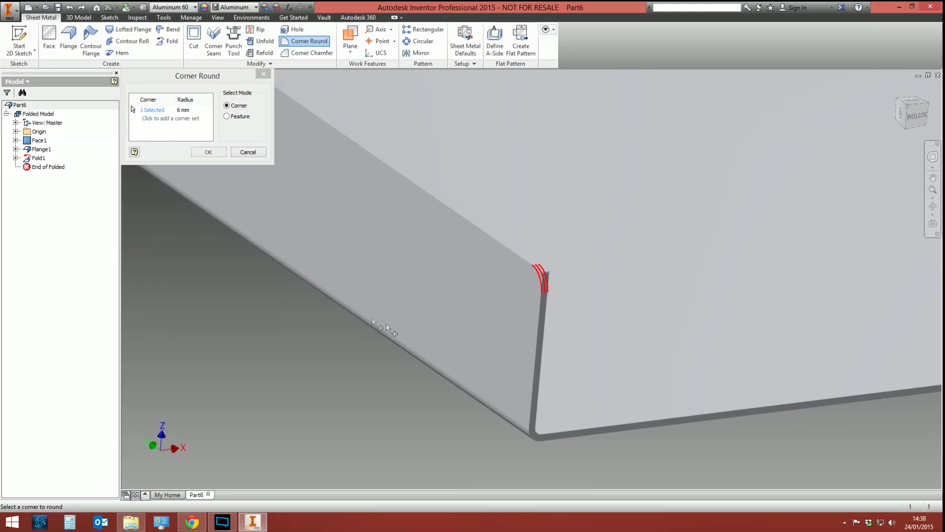
left_click(248, 155)
Round the top corner at one end of the lower flange with a 6 mm radius.
left_click(305, 41)
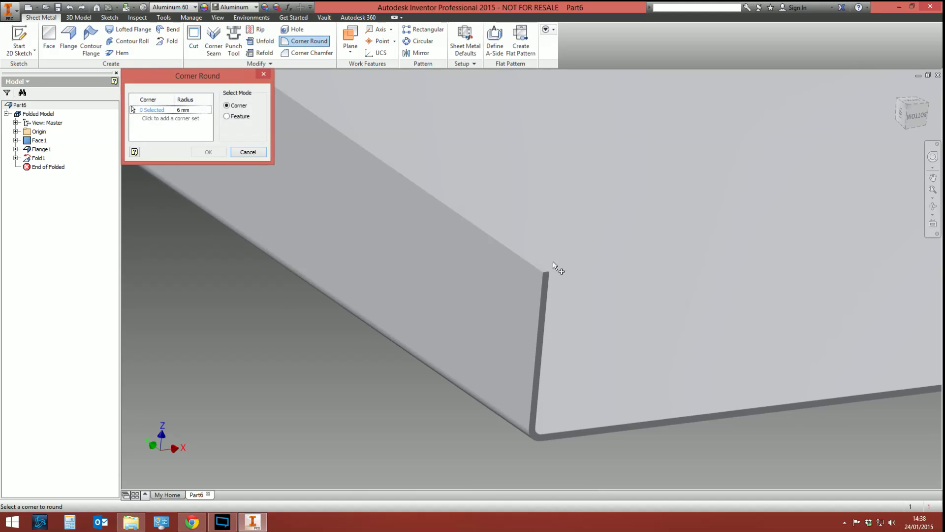
left_click(547, 273)
left_click(208, 152)
key("F4")
left_click_drag(527, 262, 359, 148)
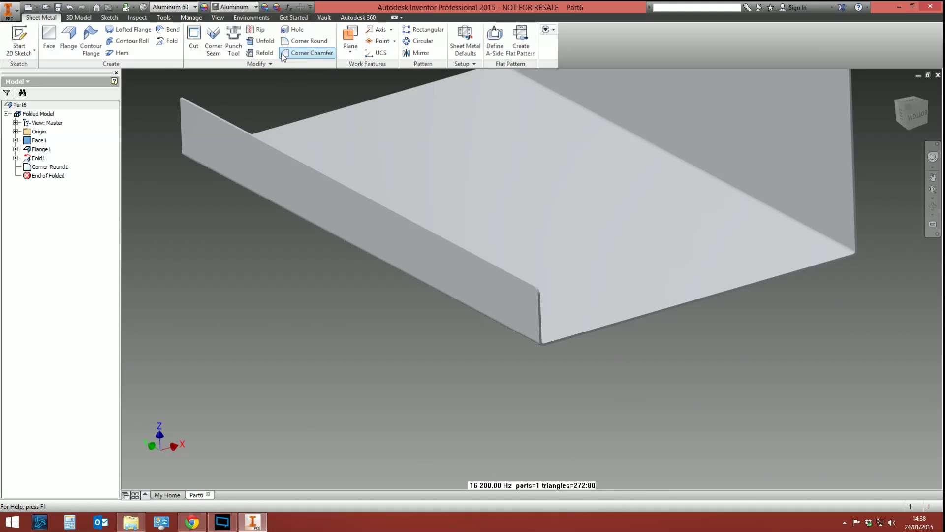
key("F6")
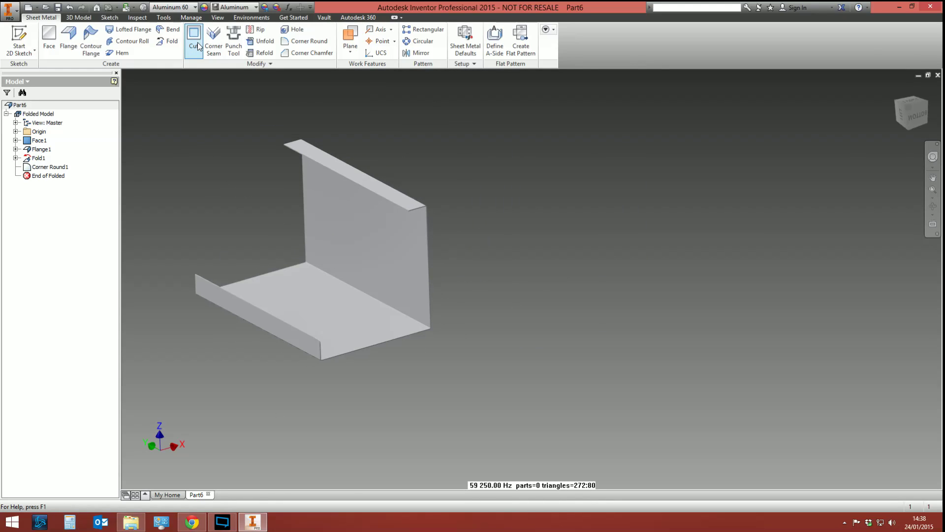
Sketch a circle on the lower horizontal face between the low flange and the fold, and finish the sketch.
left_click(198, 46)
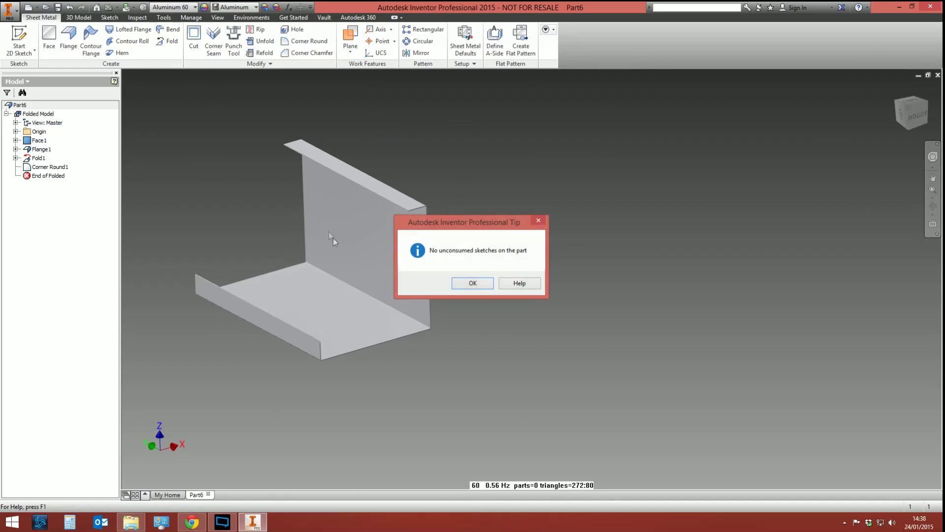
left_click(473, 282)
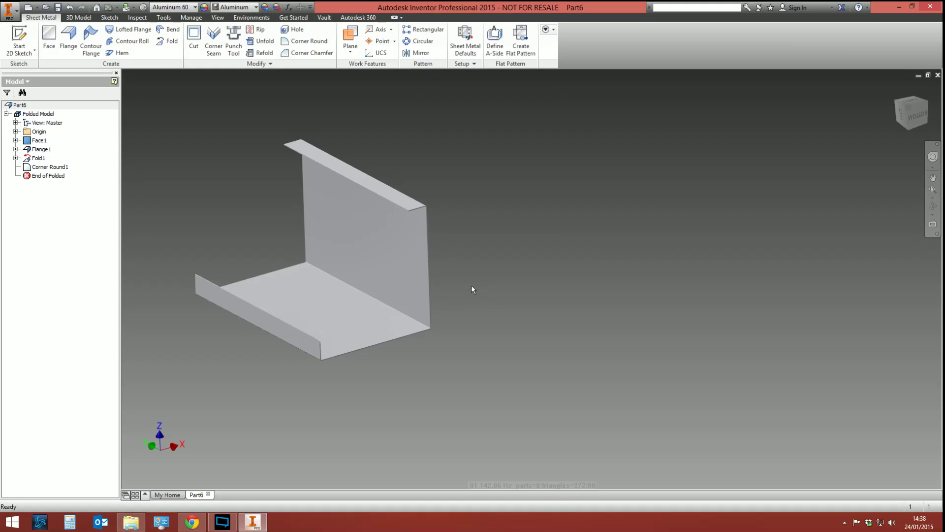
left_click(19, 40)
left_click(317, 321)
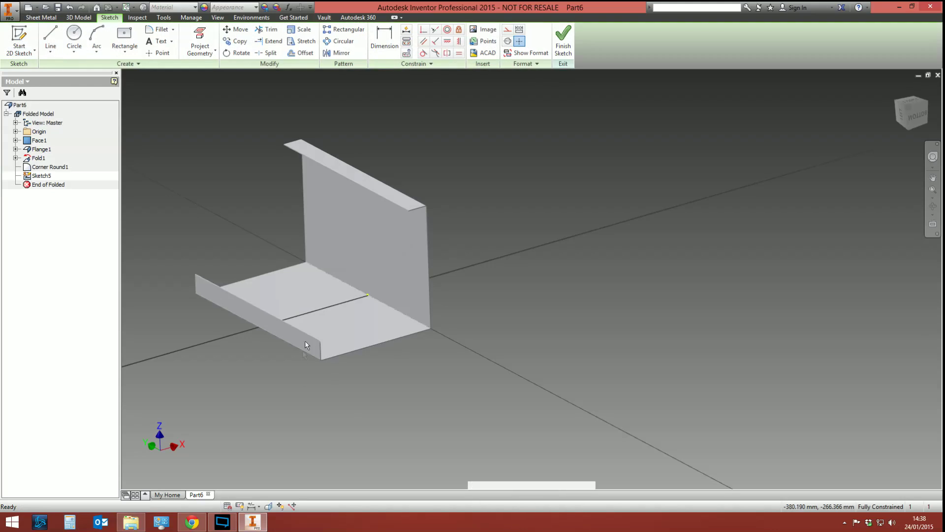
left_click(74, 37)
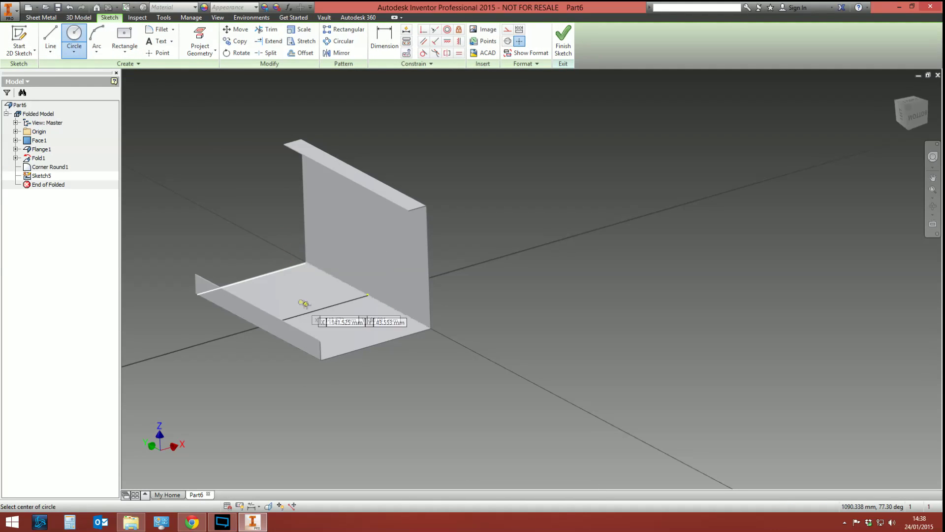
left_click(291, 294)
left_click(303, 298)
left_click(563, 41)
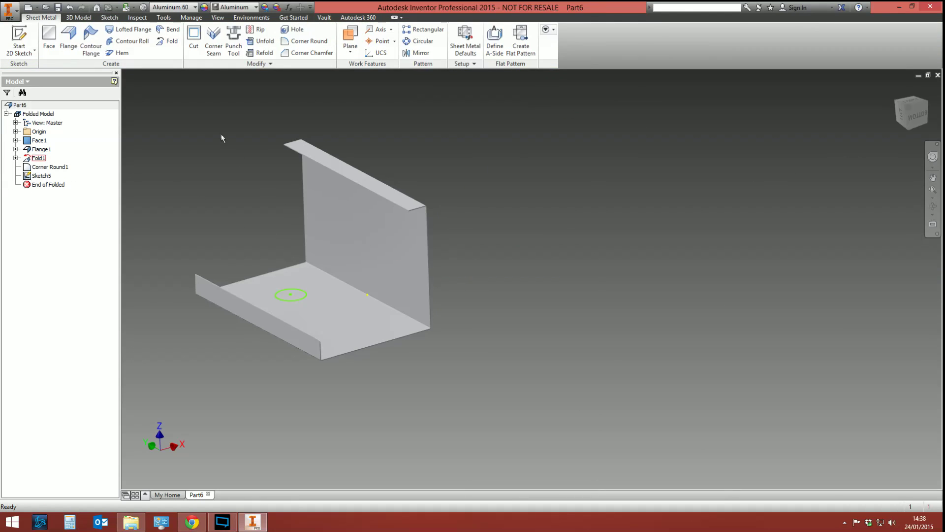
Cut the circle out of the lower face using a distance equal to the sheet Thickness.
left_click(193, 35)
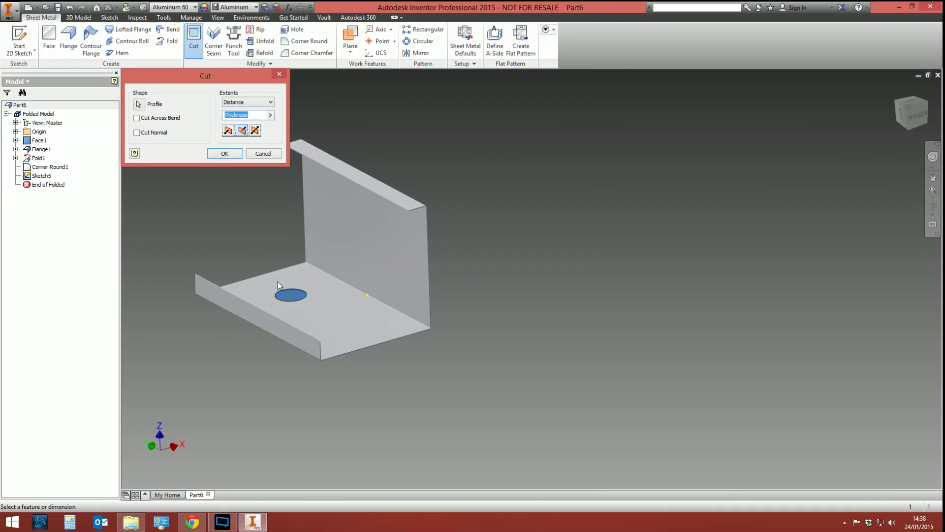
scroll(277, 284, "down", 2)
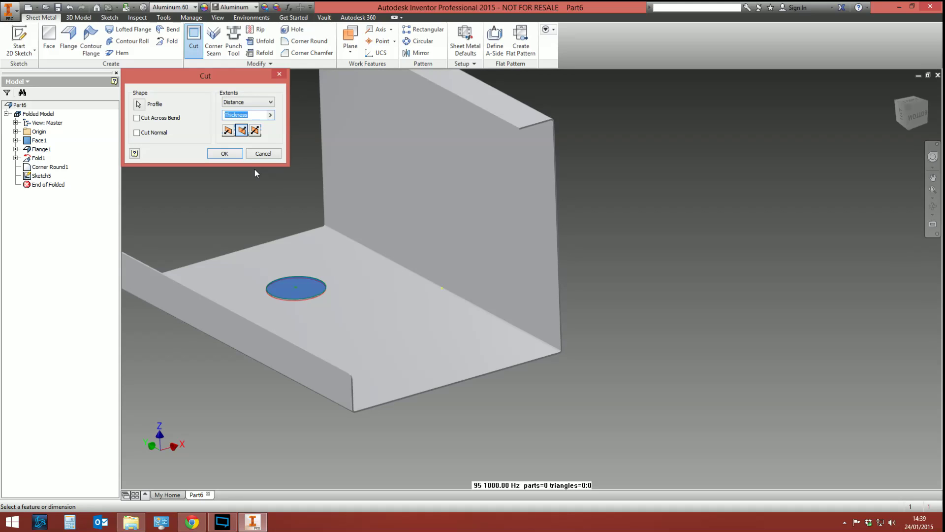
left_click(224, 154)
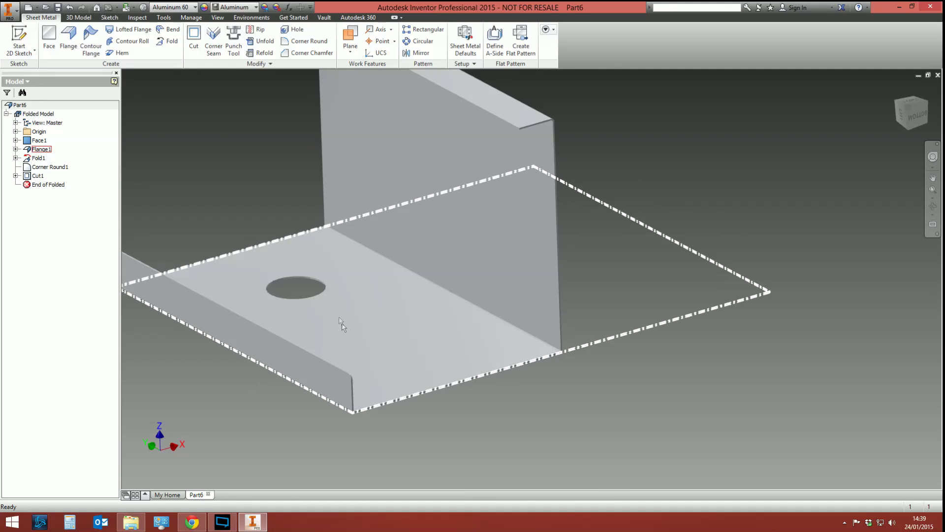
Unfold the central bend, keeping the face with the circular hole as the stationary reference.
middle_click_drag(365, 291, 566, 419, "shift")
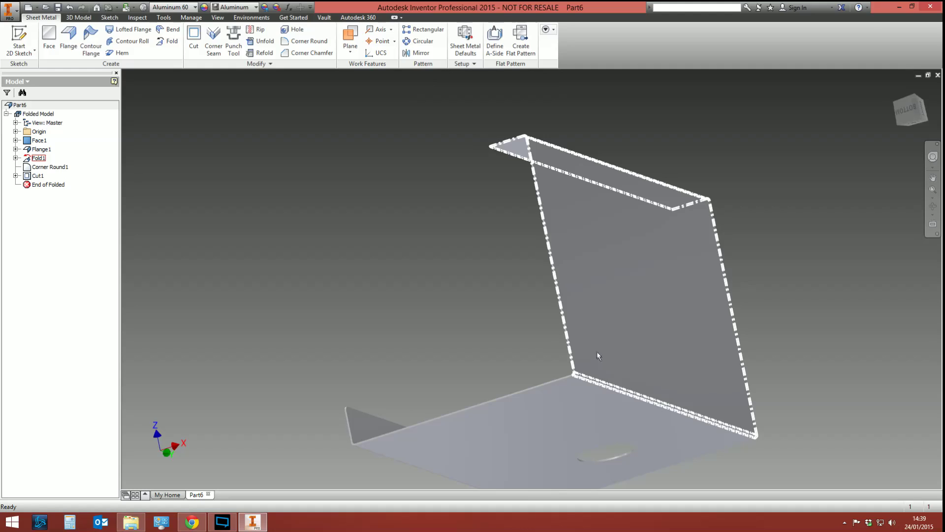
scroll(520, 361, "up", 3)
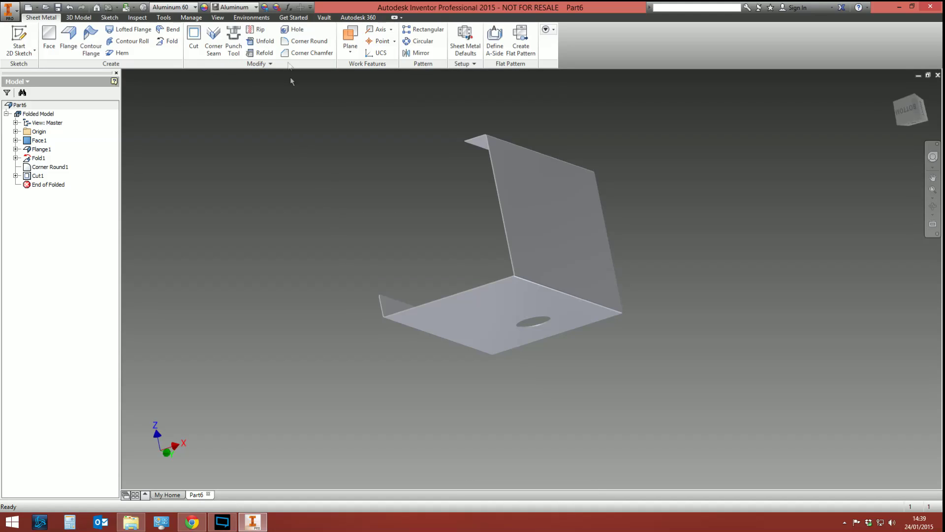
left_click(261, 41)
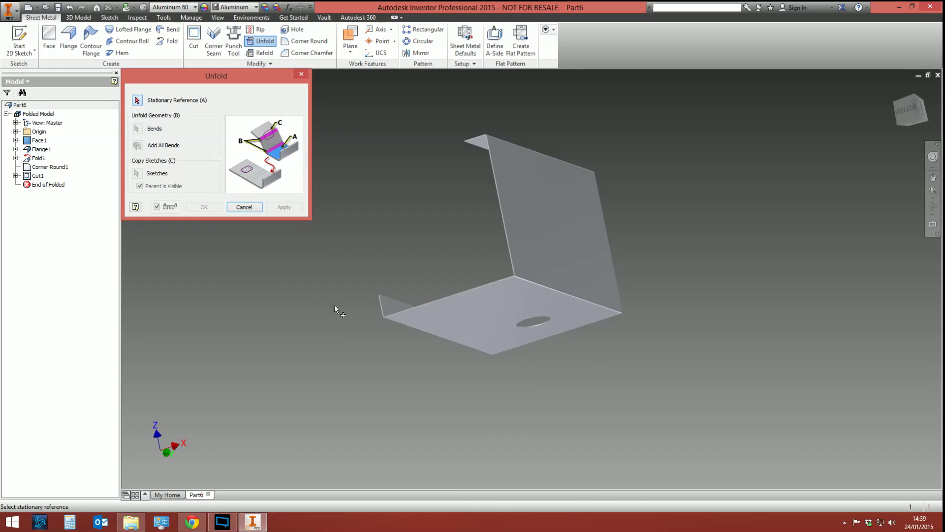
left_click(501, 299)
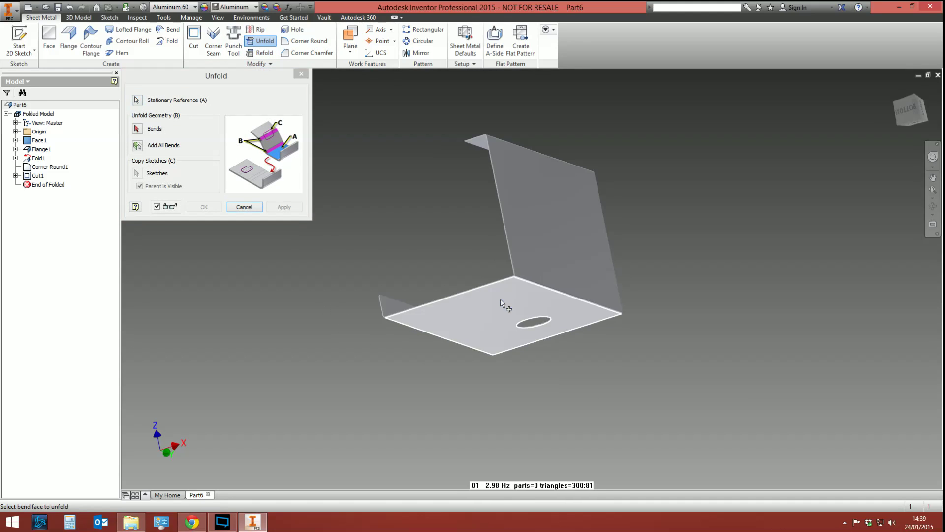
middle_click_drag(466, 330, 503, 218, "shift")
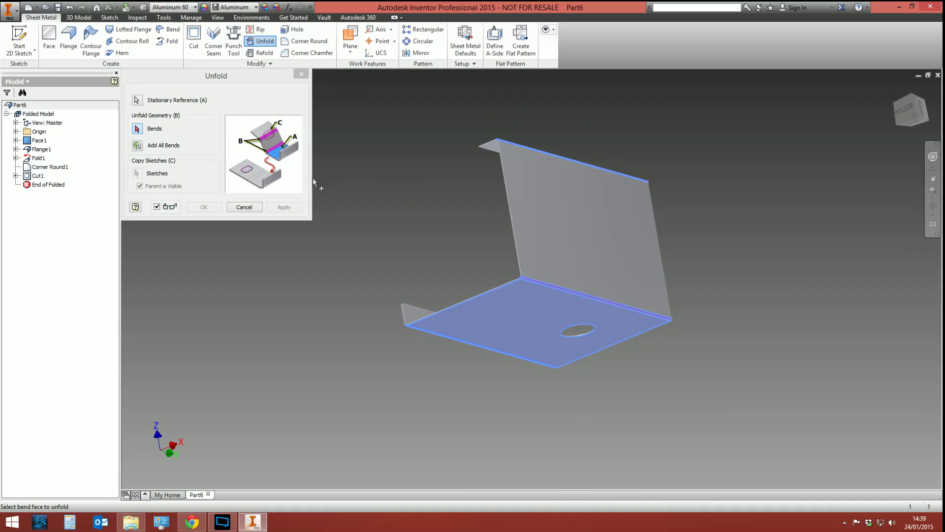
left_click(529, 278)
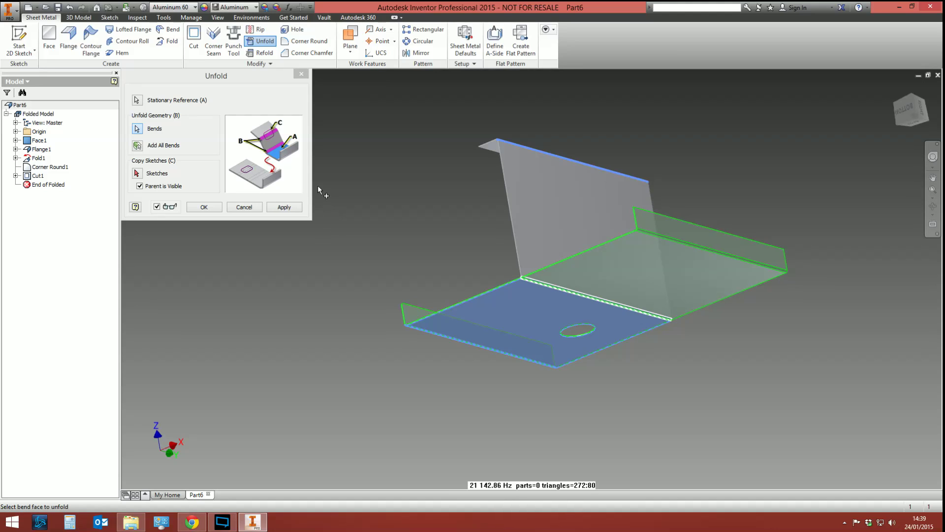
left_click(284, 207)
left_click(244, 207)
Start a sketch on the outer side of the flat face containing the circular hole.
key("s")
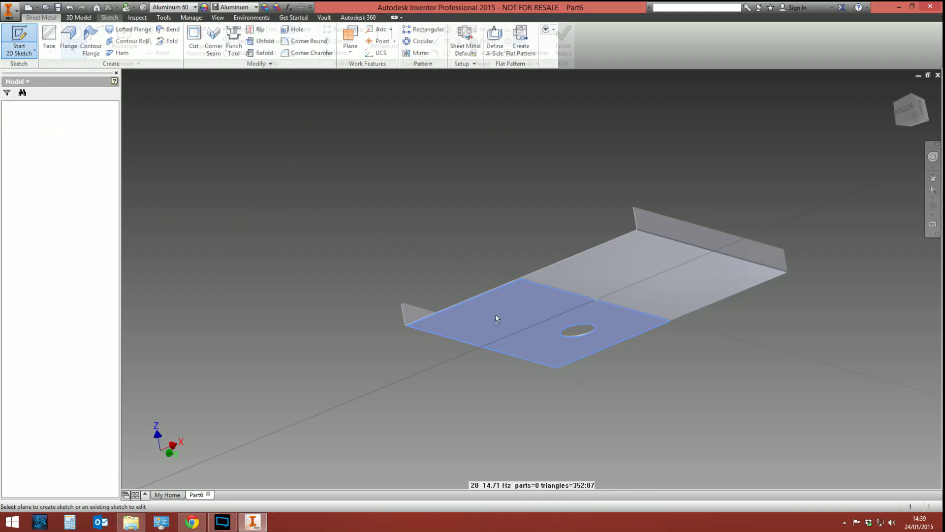
left_click(498, 315)
left_click(140, 49)
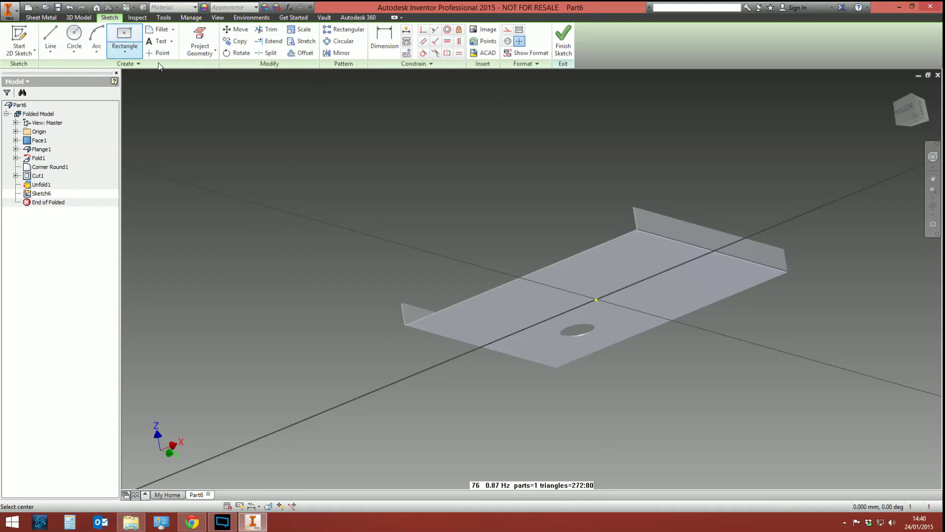
left_click(547, 332)
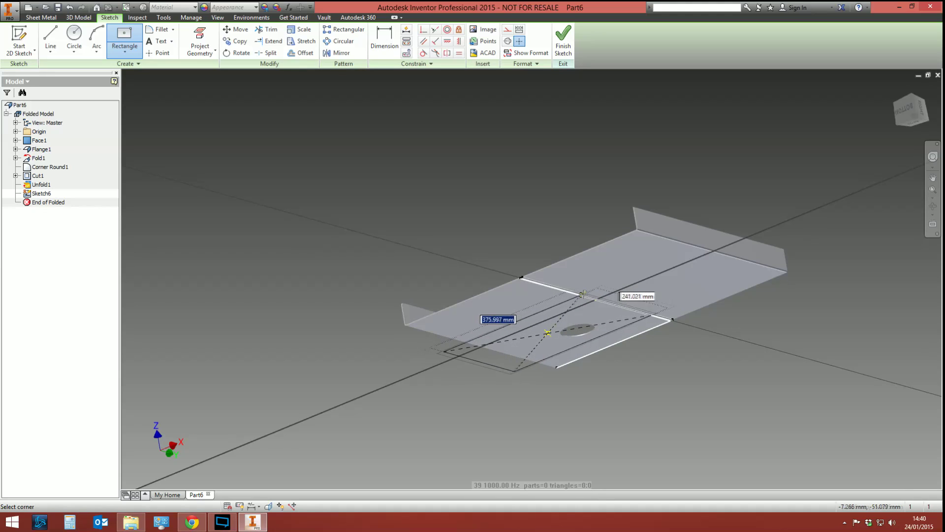
key("Escape")
Sketch a two-point rectangle about 317 mm long across the unfolded bend, around the sketch origin.
key("F2")
key("Page_Up")
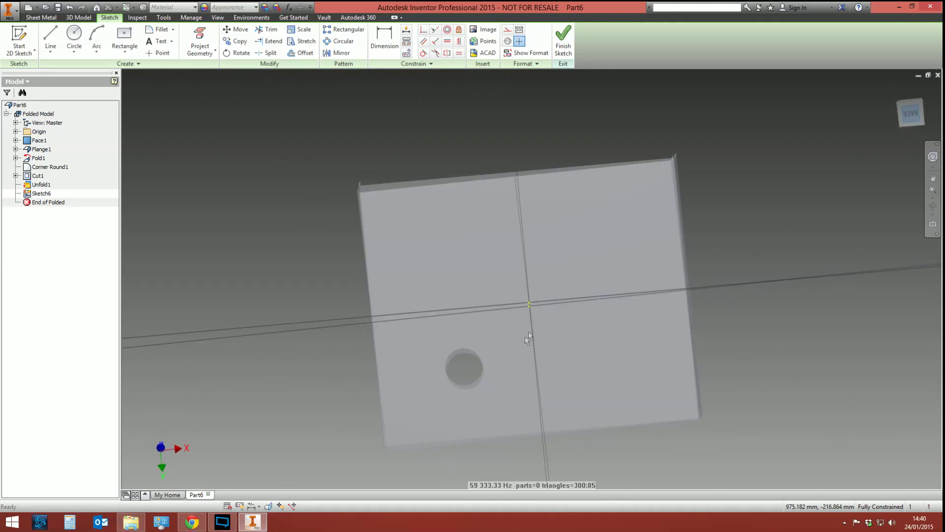
left_click(125, 48)
left_click(141, 69)
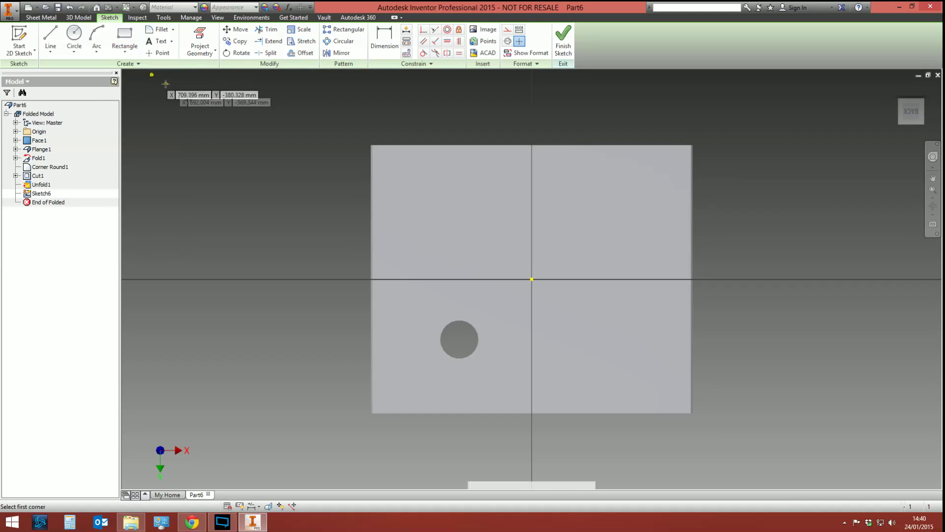
left_click(446, 247)
left_click(617, 299)
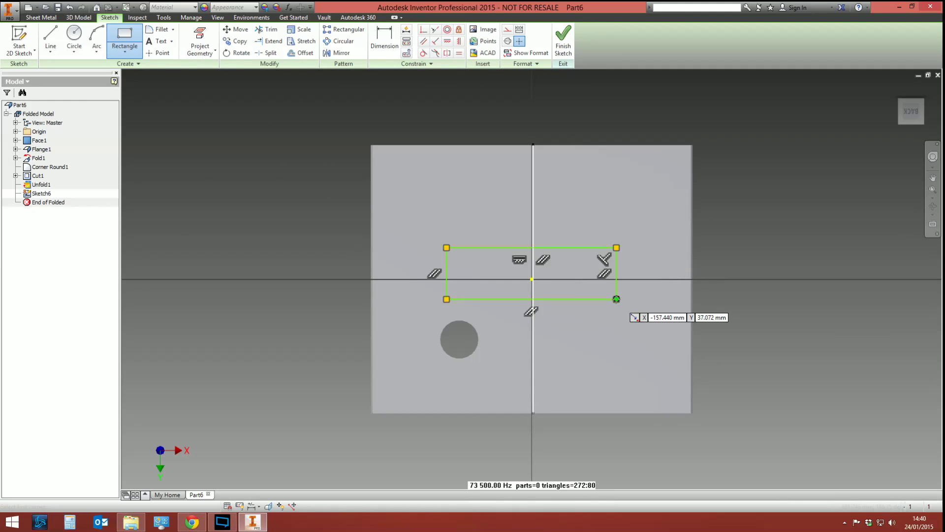
Dimension the rectangle's long side at 300 mm.
key("d")
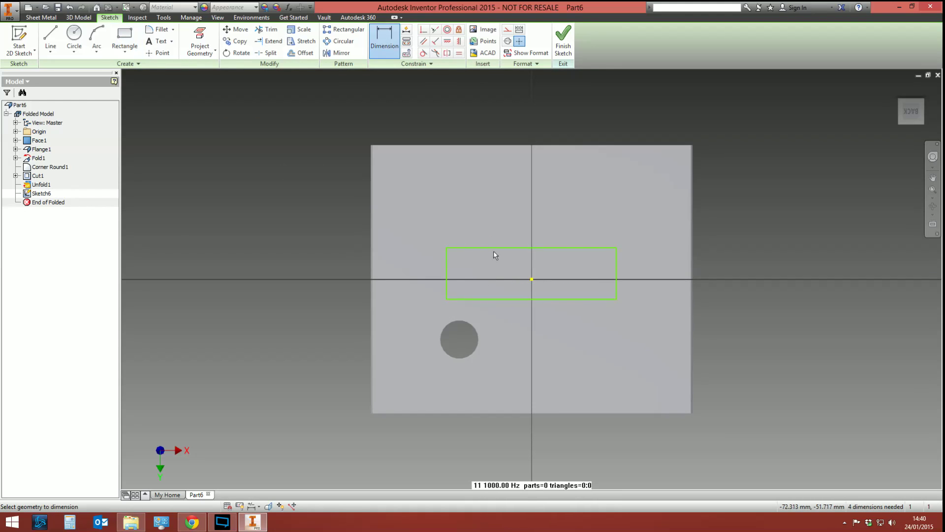
left_click(494, 248)
left_click(526, 221)
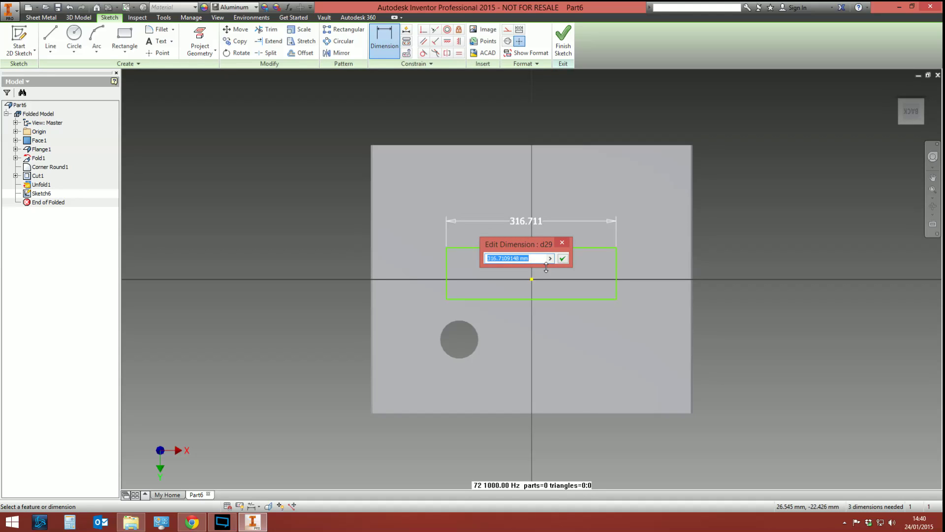
key("Return")
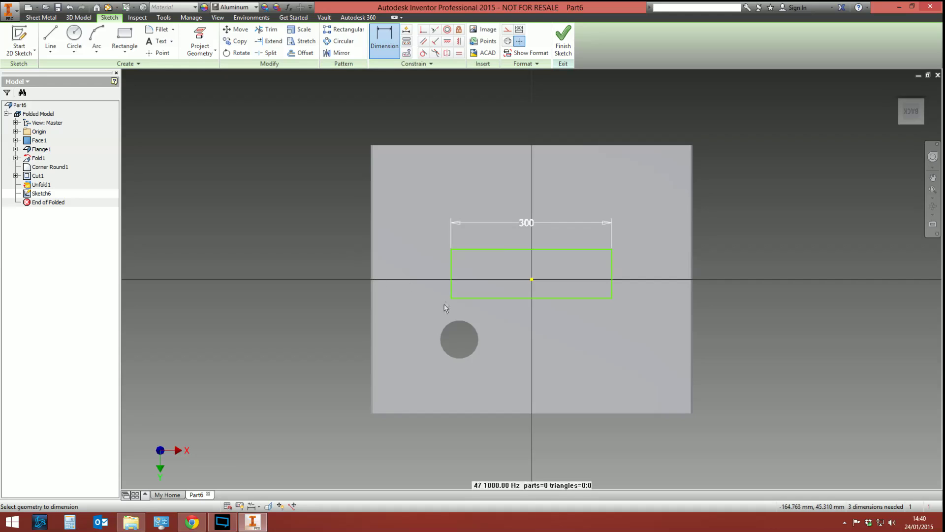
Dimension the distance from the rectangle's short edge nearest the circular hole to the sketch origin at 150 mm.
left_click(451, 257)
left_click(531, 279)
left_click(497, 241)
type("150")
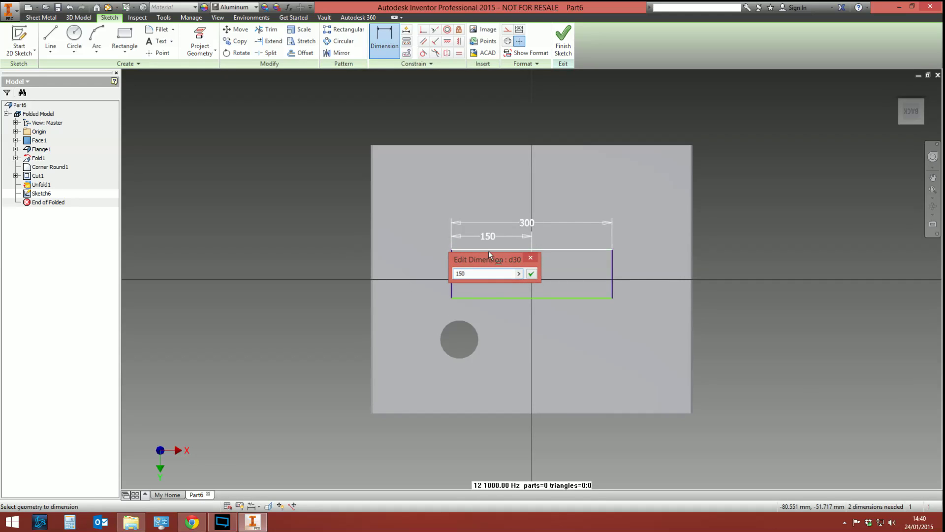
key("Return")
Finish the sketch and cut the rectangle across the flattened bend to the sheet Thickness.
left_click(563, 42)
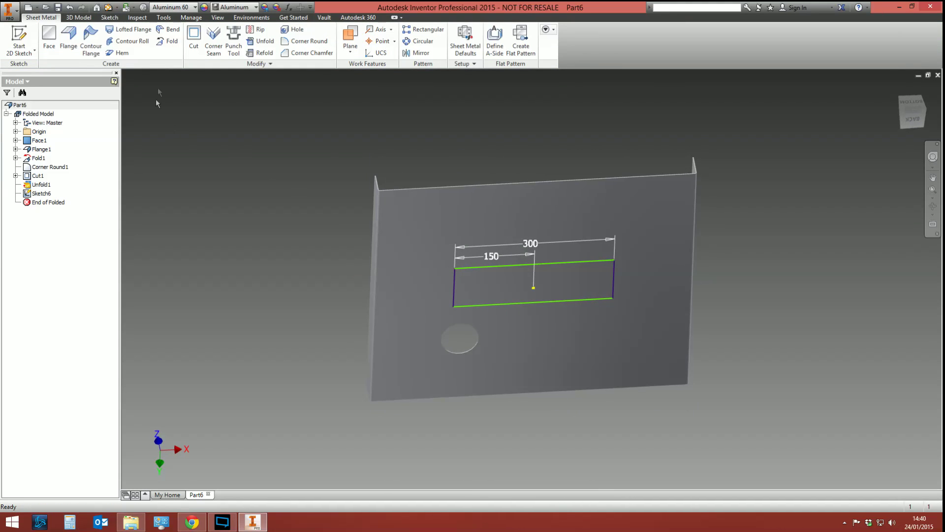
left_click(194, 44)
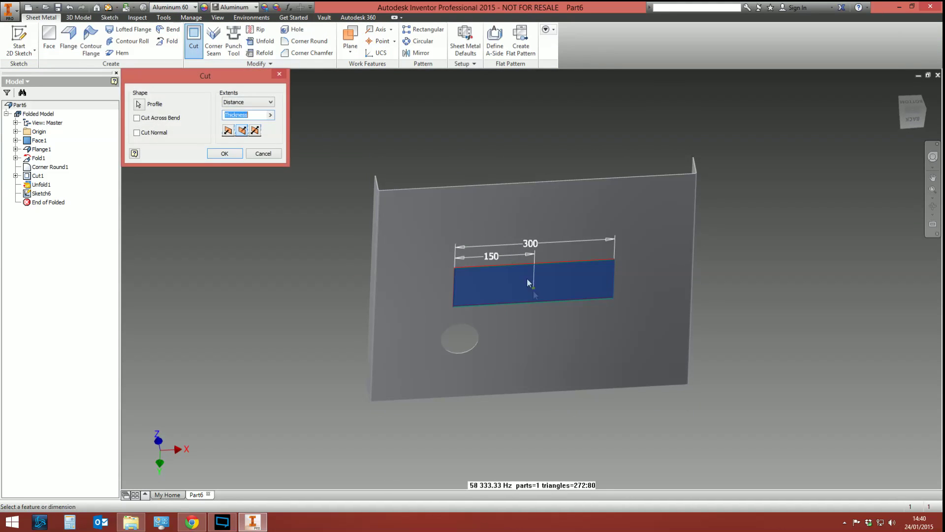
left_click(224, 153)
Refold the central bend, keeping the face with the circular hole stationary.
middle_click_drag(355, 154, 513, 280, "shift")
left_click(258, 53)
left_click(456, 255)
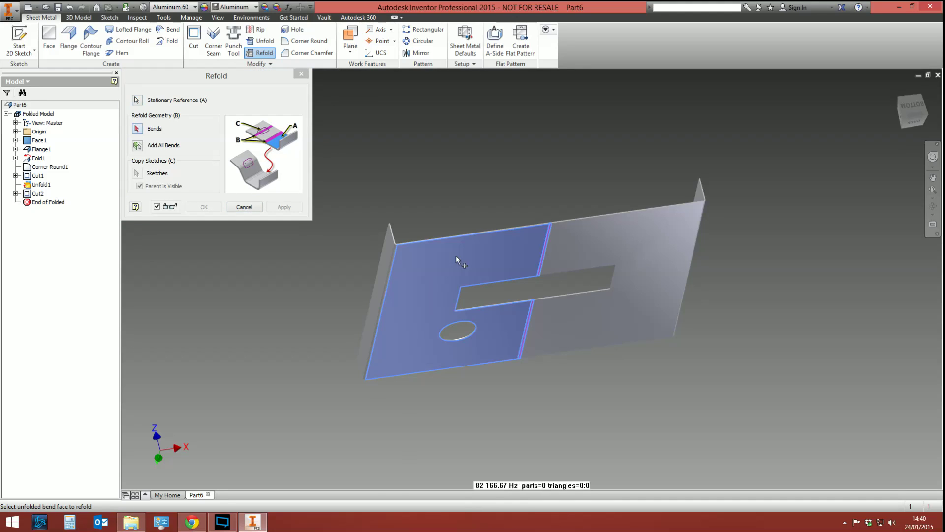
left_click(531, 255)
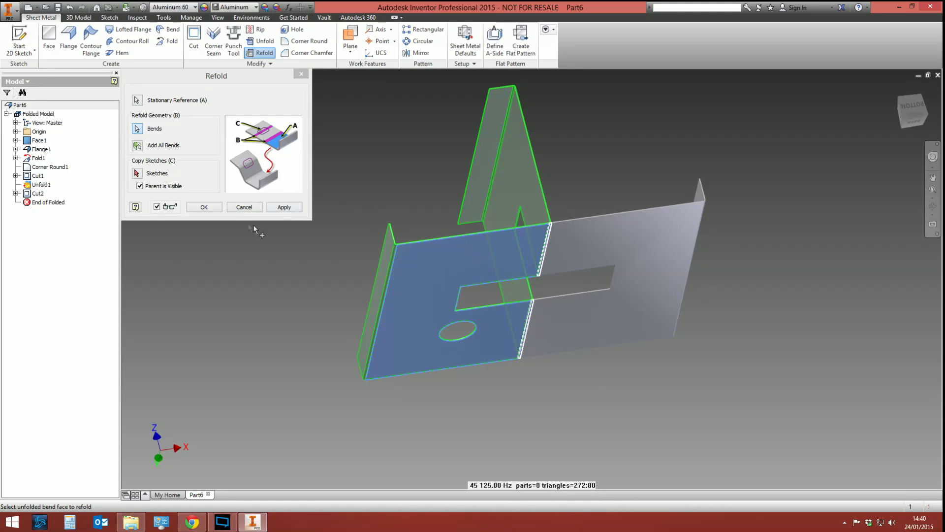
left_click(205, 207)
Sketch two points on the outer side of the vertical wall, above and either side of the rectangular cutout, and finish the sketch.
middle_click_drag(295, 246, 327, 268, "shift")
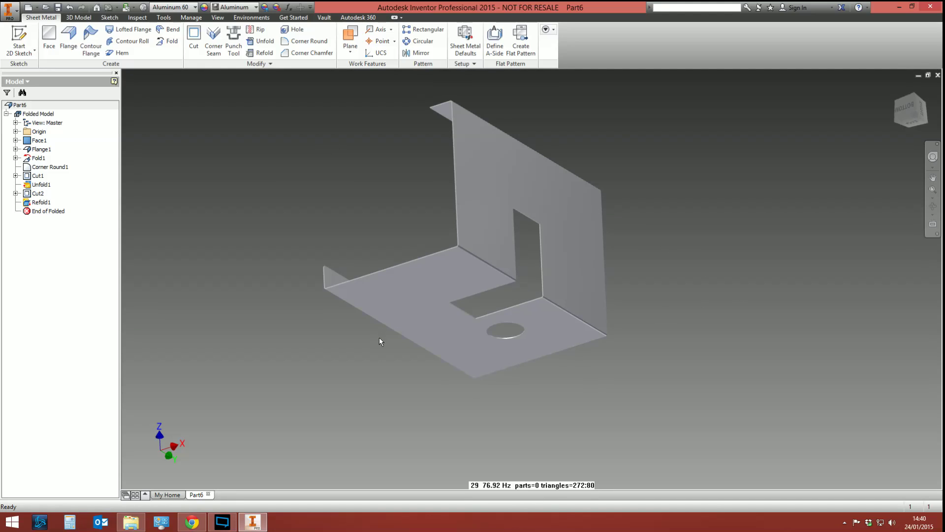
key("F4")
left_click_drag(501, 250, 471, 278)
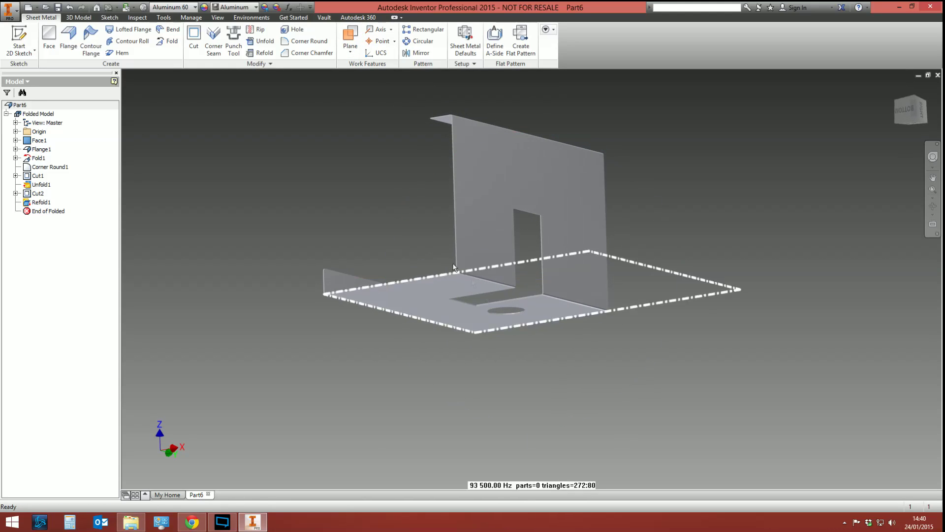
middle_click_drag(429, 226, 238, 315, "shift")
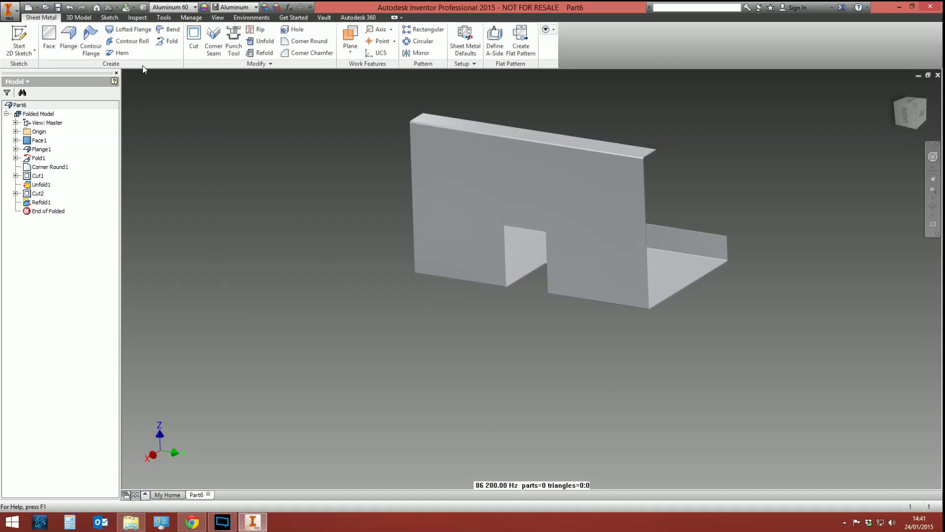
left_click(19, 40)
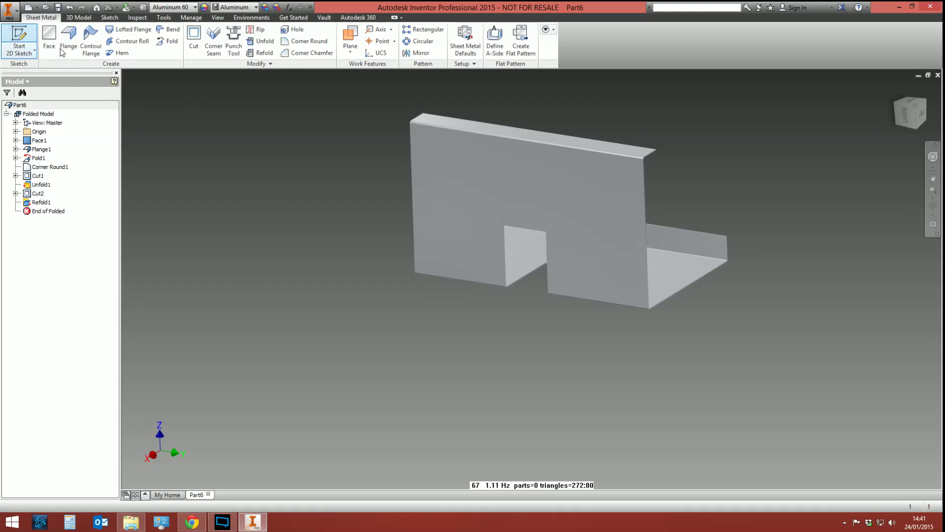
left_click(427, 212)
left_click(158, 53)
left_click(456, 179)
left_click(588, 191)
left_click(562, 39)
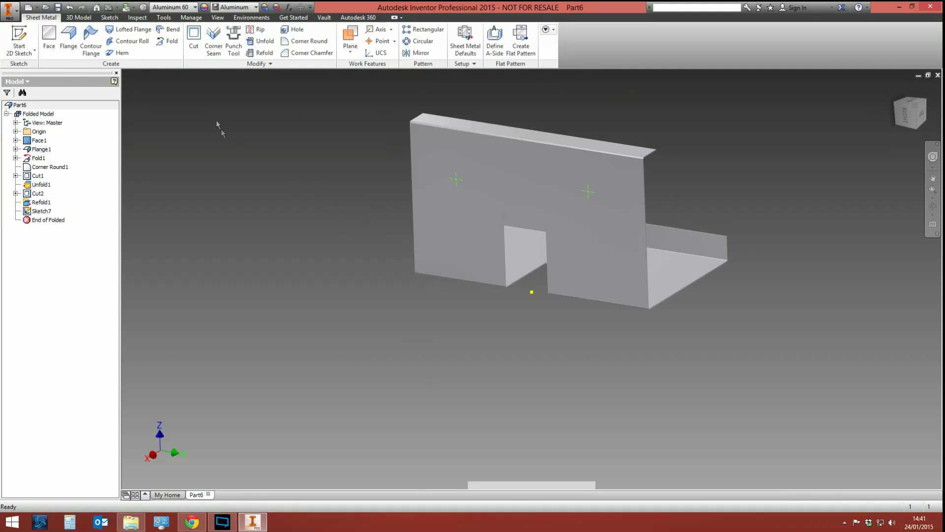
Punch the keyway.ide shape at the two sketched points on the vertical wall, keeping its default size.
left_click(233, 40)
left_click_drag(441, 160, 195, 111)
left_click(212, 224)
left_click(380, 322)
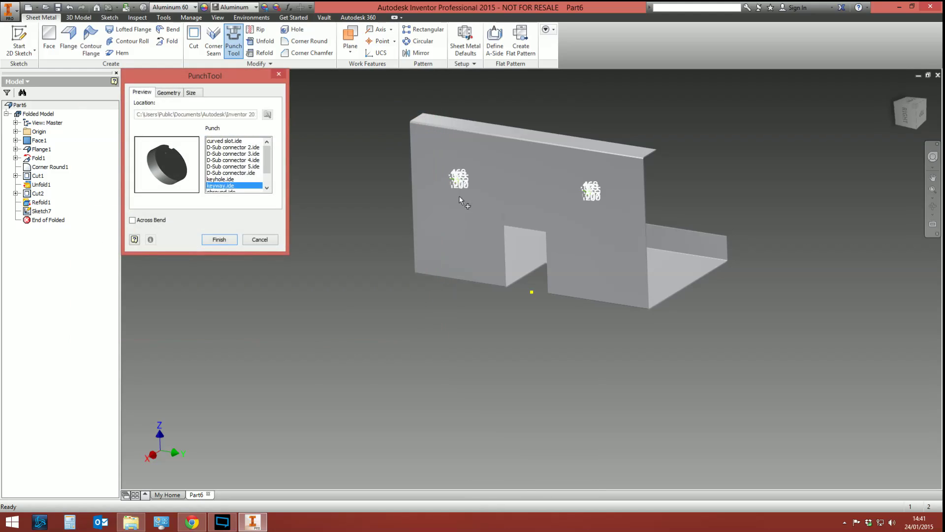
scroll(457, 207, "up", 6)
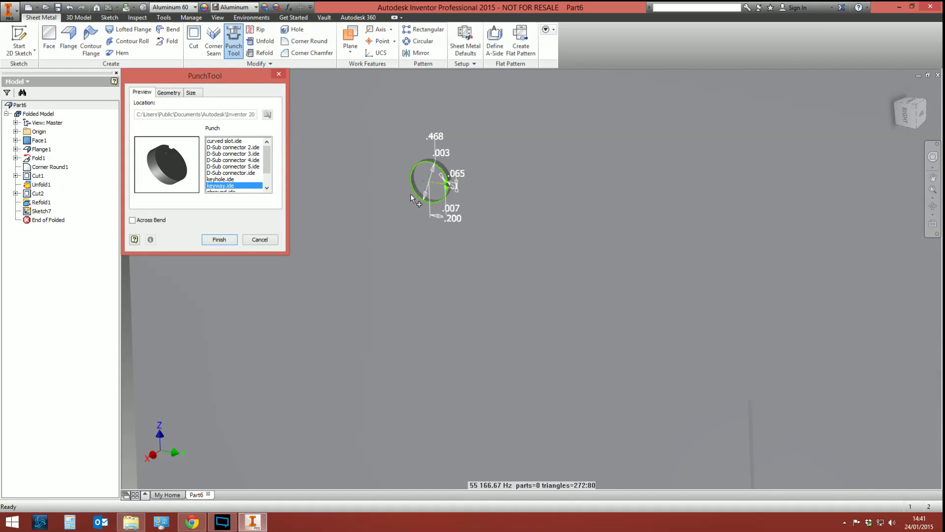
scroll(413, 194, "down", 3)
left_click(219, 240)
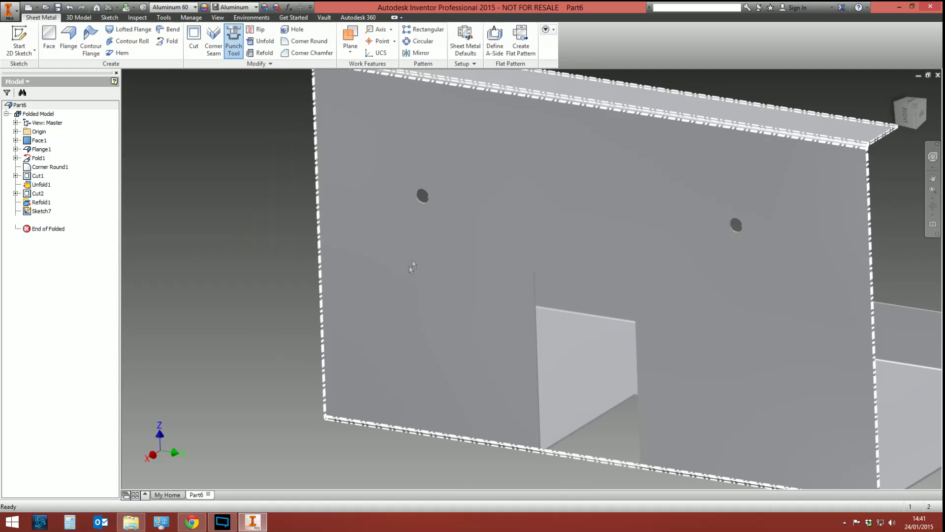
Examine the two keyway punches up close and the folded part from its outer side and underside.
scroll(416, 290, "up", 6)
scroll(417, 289, "down", 5)
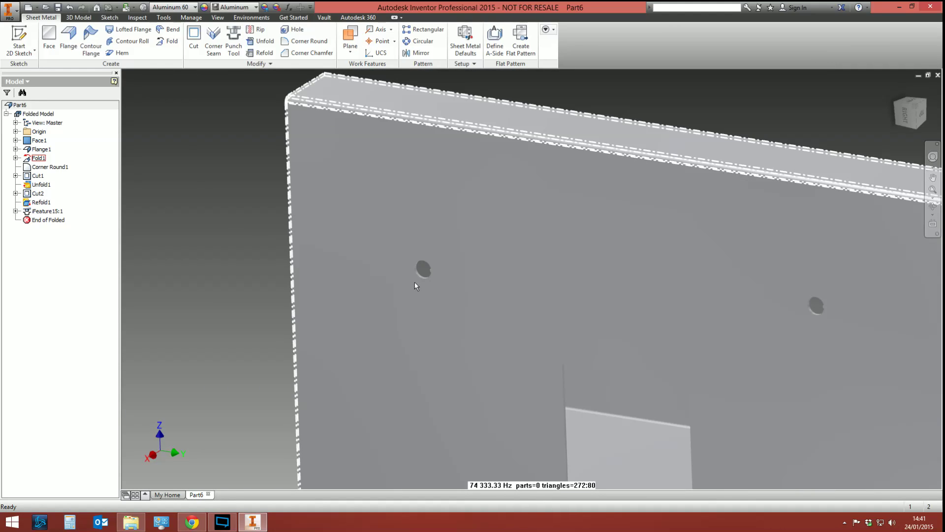
scroll(414, 282, "down", 3)
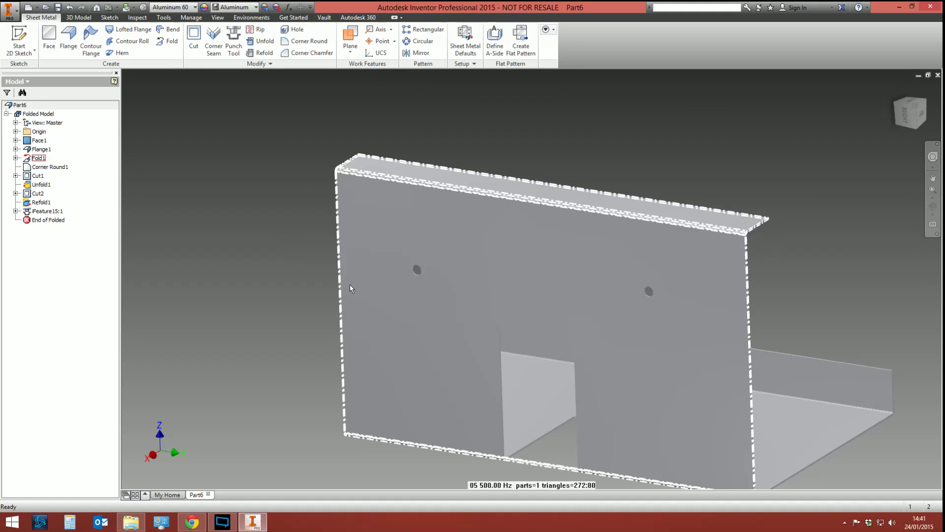
scroll(411, 277, "up", 3)
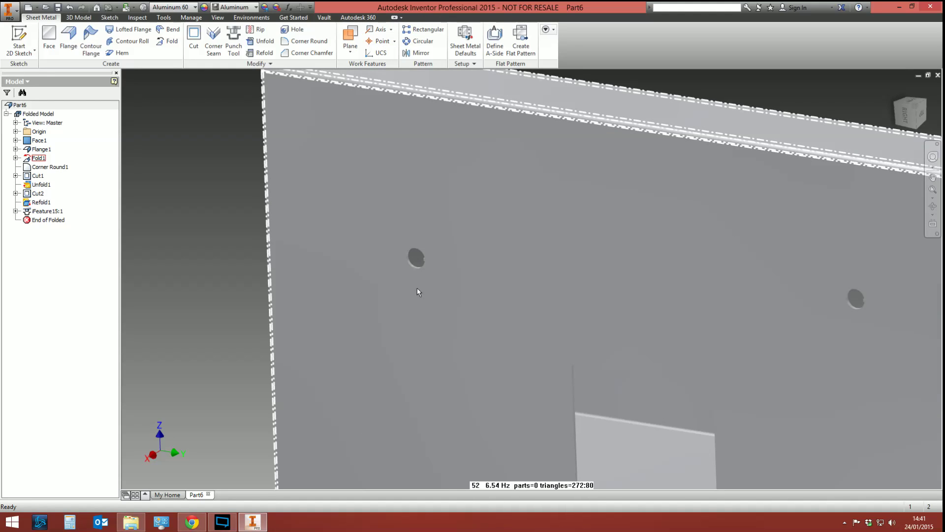
scroll(413, 274, "down", 5)
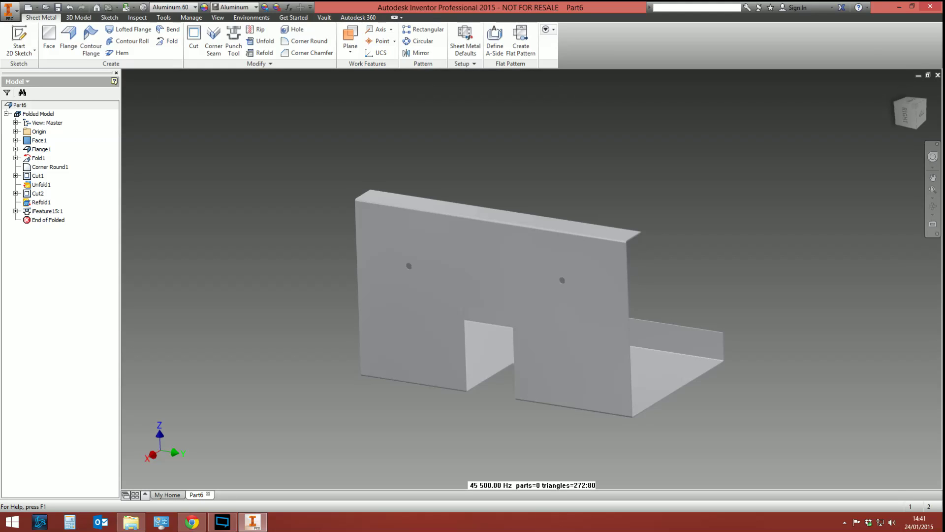
key("F4")
left_click_drag(525, 391, 689, 232)
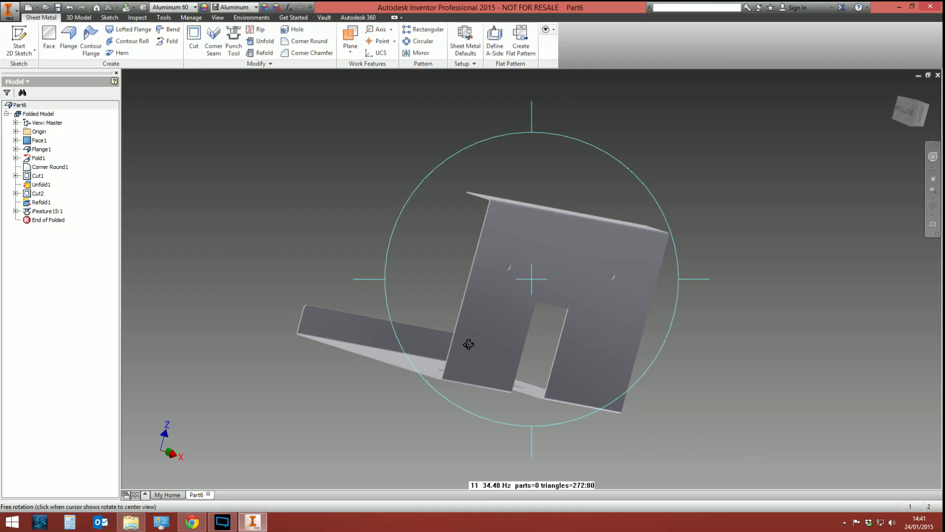
left_click_drag(471, 304, 443, 238)
key("Escape")
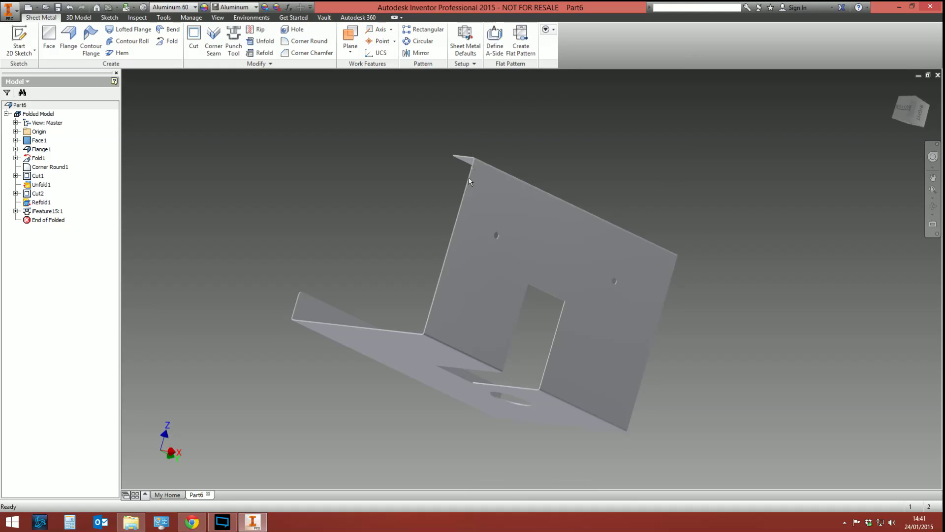
Create the flat pattern of the folded part and examine its bend lines, corner rounds, cutouts and punched holes.
left_click(521, 49)
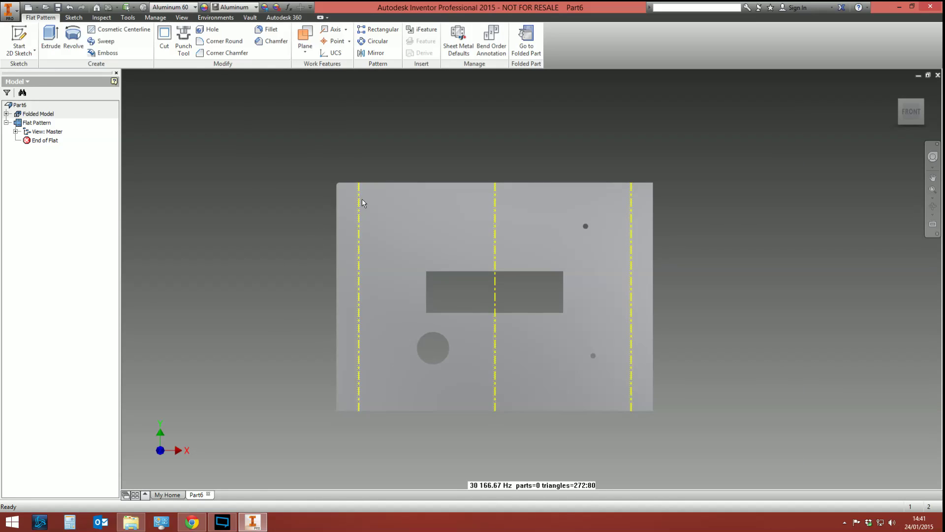
scroll(369, 196, "up", 5)
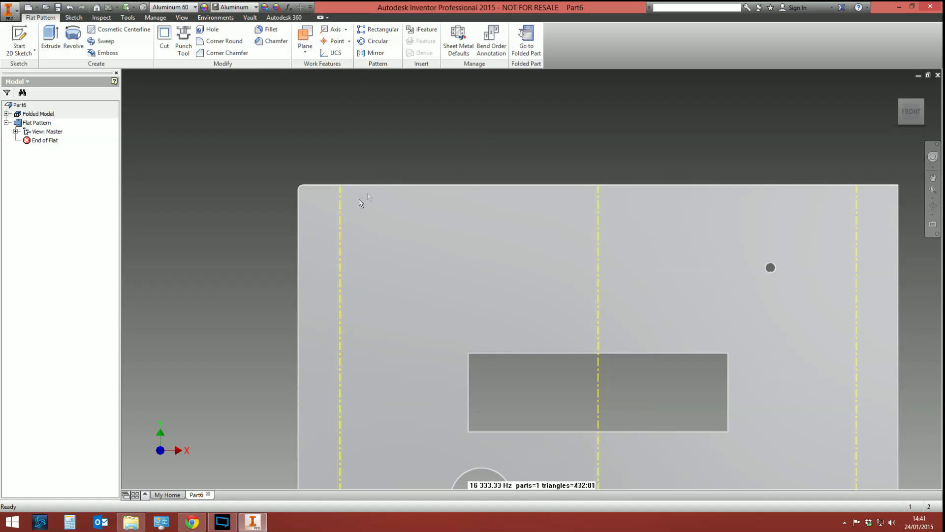
scroll(296, 320, "down", 5)
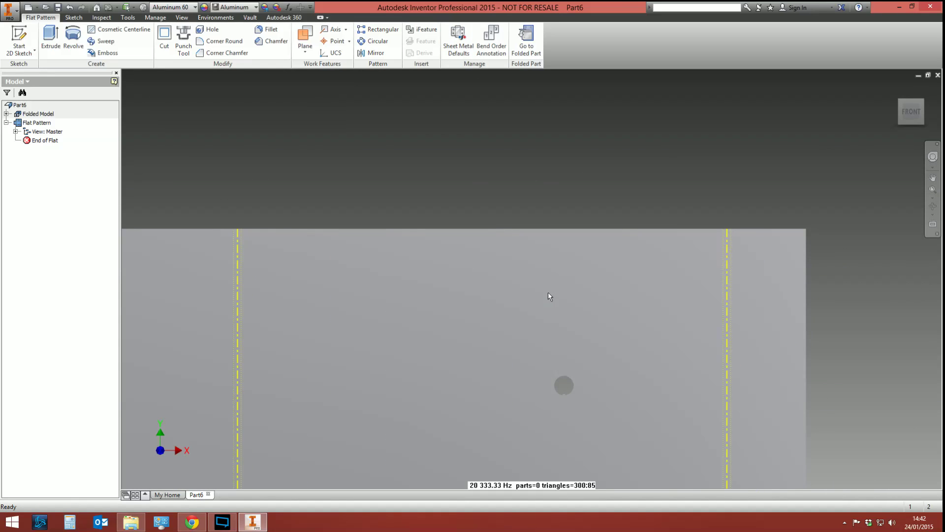
scroll(548, 292, "up", 2)
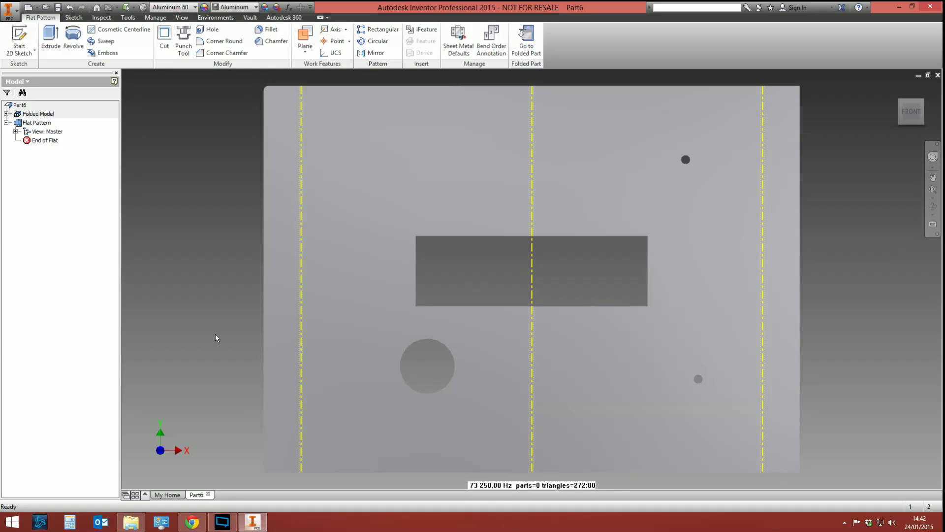
scroll(214, 334, "down", 3)
key("F4")
left_click_drag(478, 237, 610, 277)
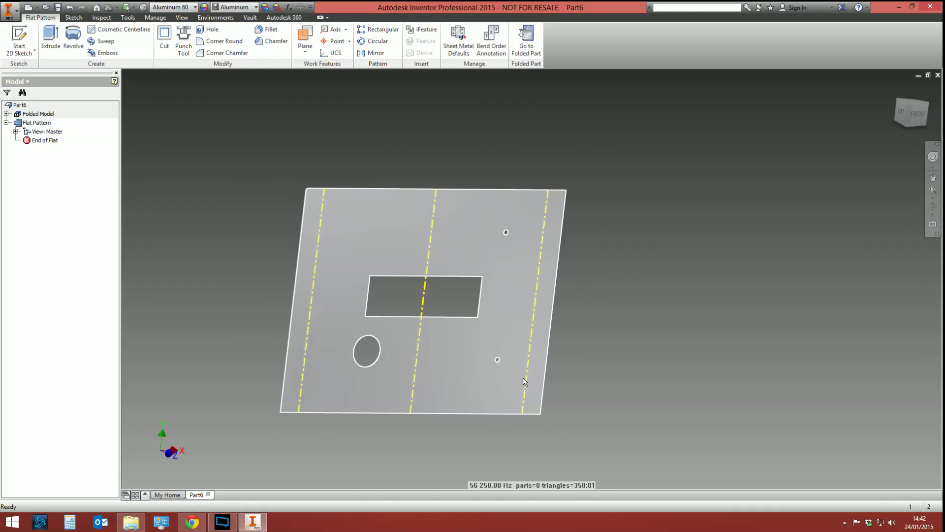